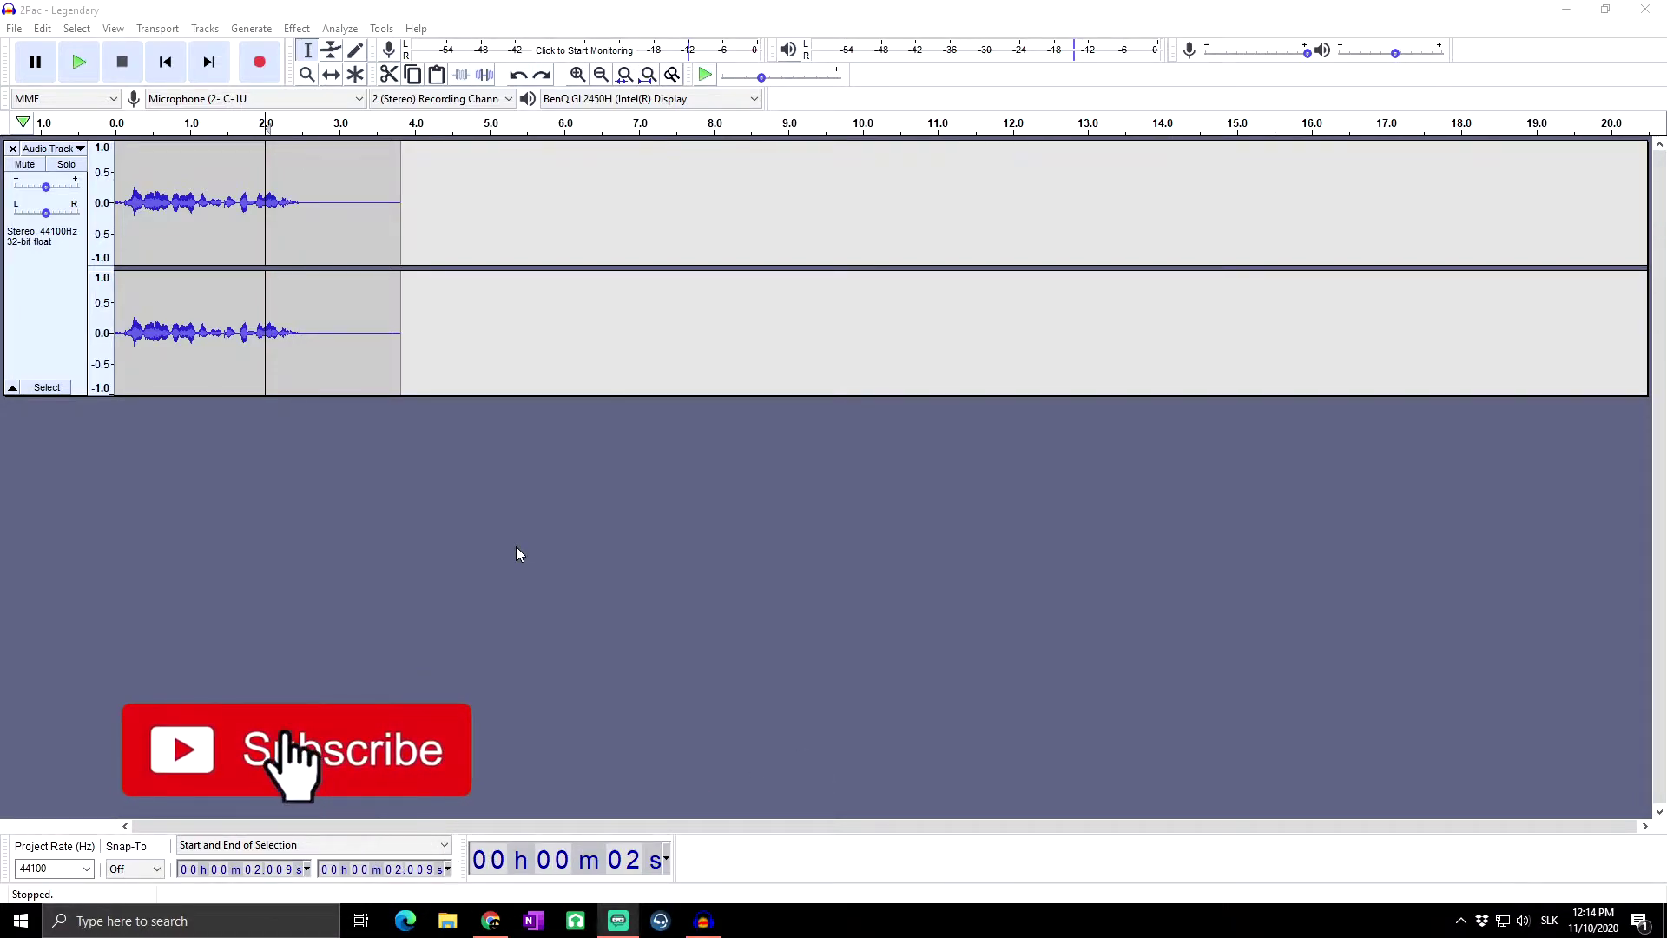
# Play the recording from its start to find where the speech ends, around 2.4 s
pyautogui.click(295, 315)
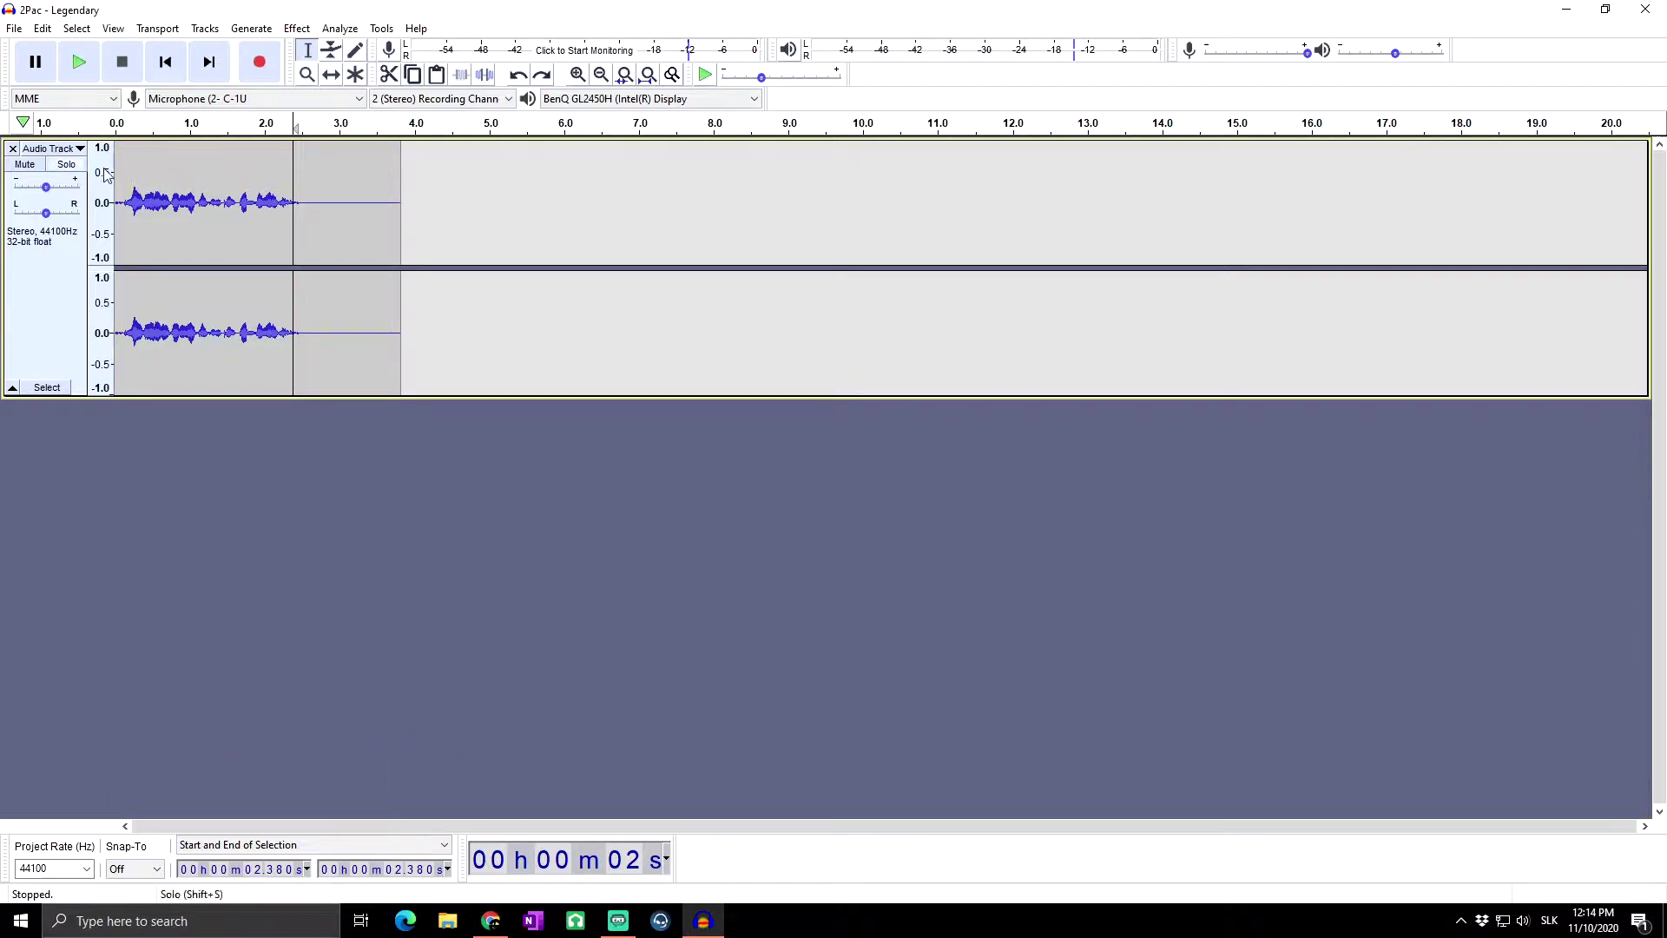
pyautogui.click(126, 175)
pyautogui.click(79, 63)
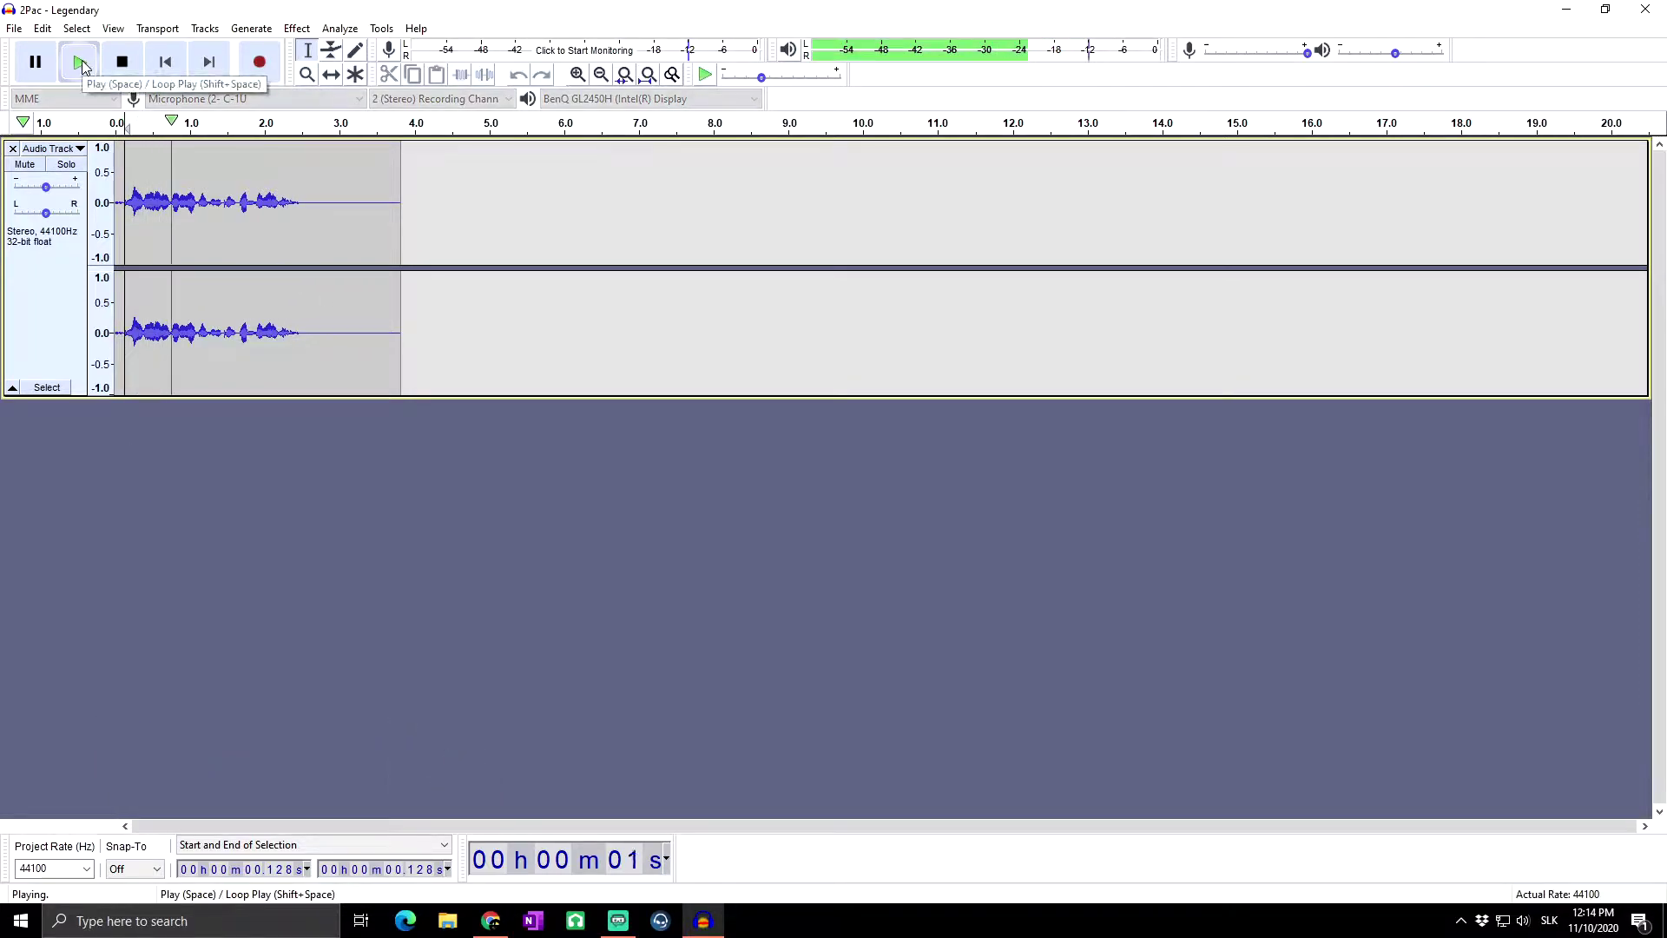
pyautogui.click(124, 70)
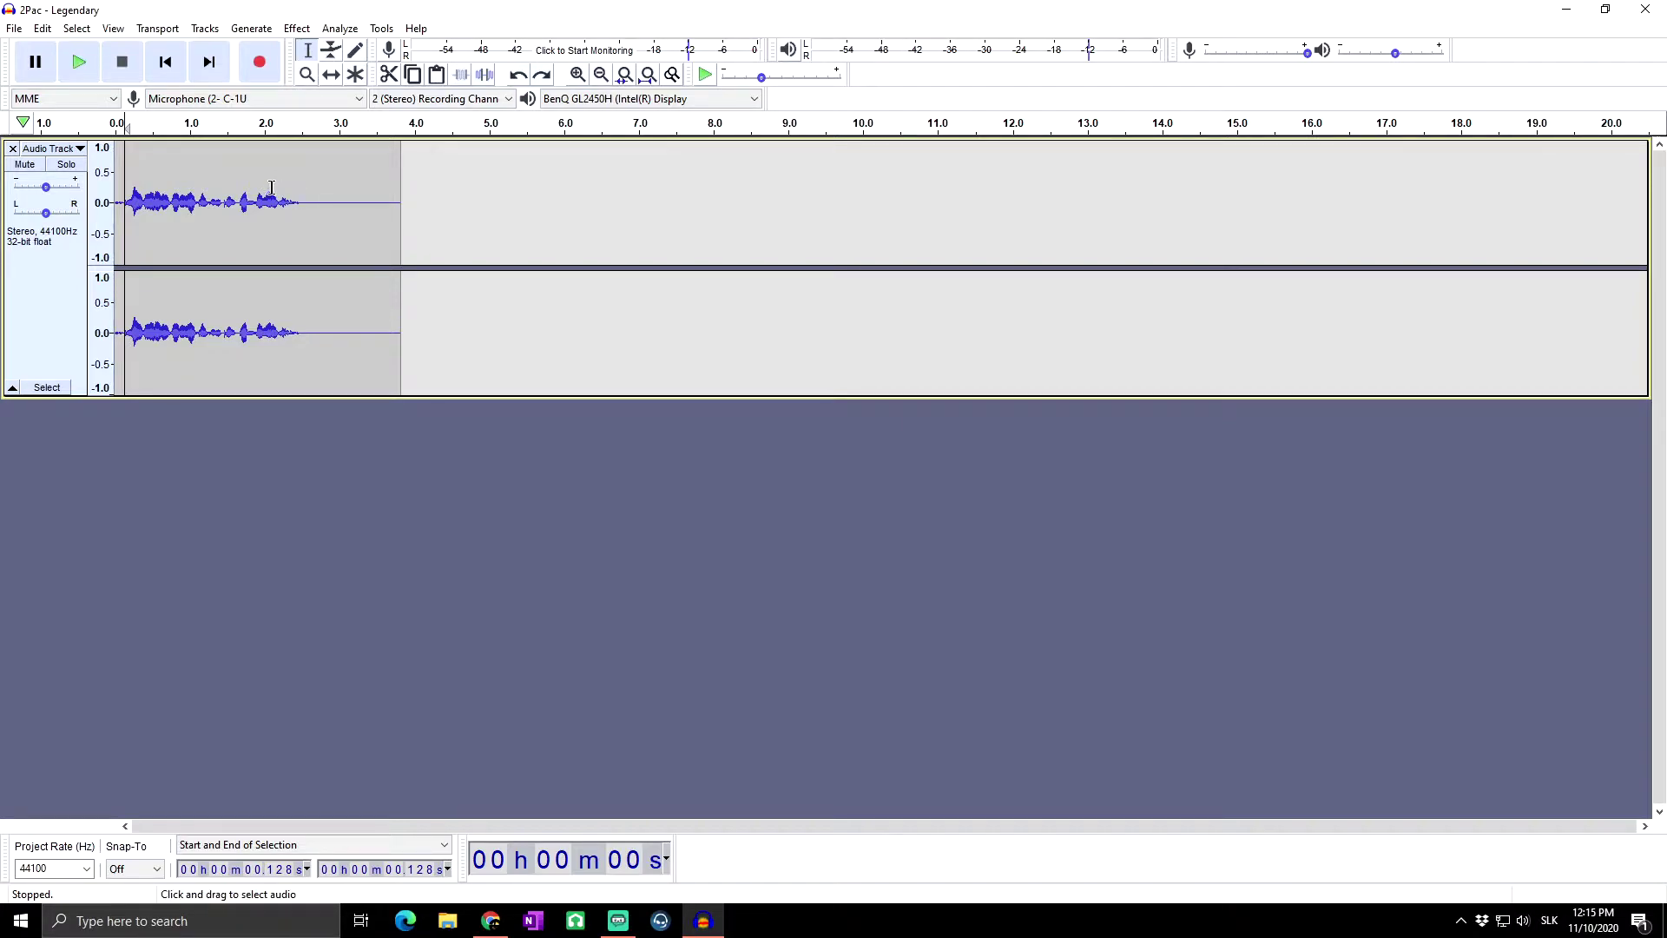
# Select the speech from 0.116 s to 2.543 s and trim away everything outside it
pyautogui.moveTo(125, 201); pyautogui.dragTo(304, 207)
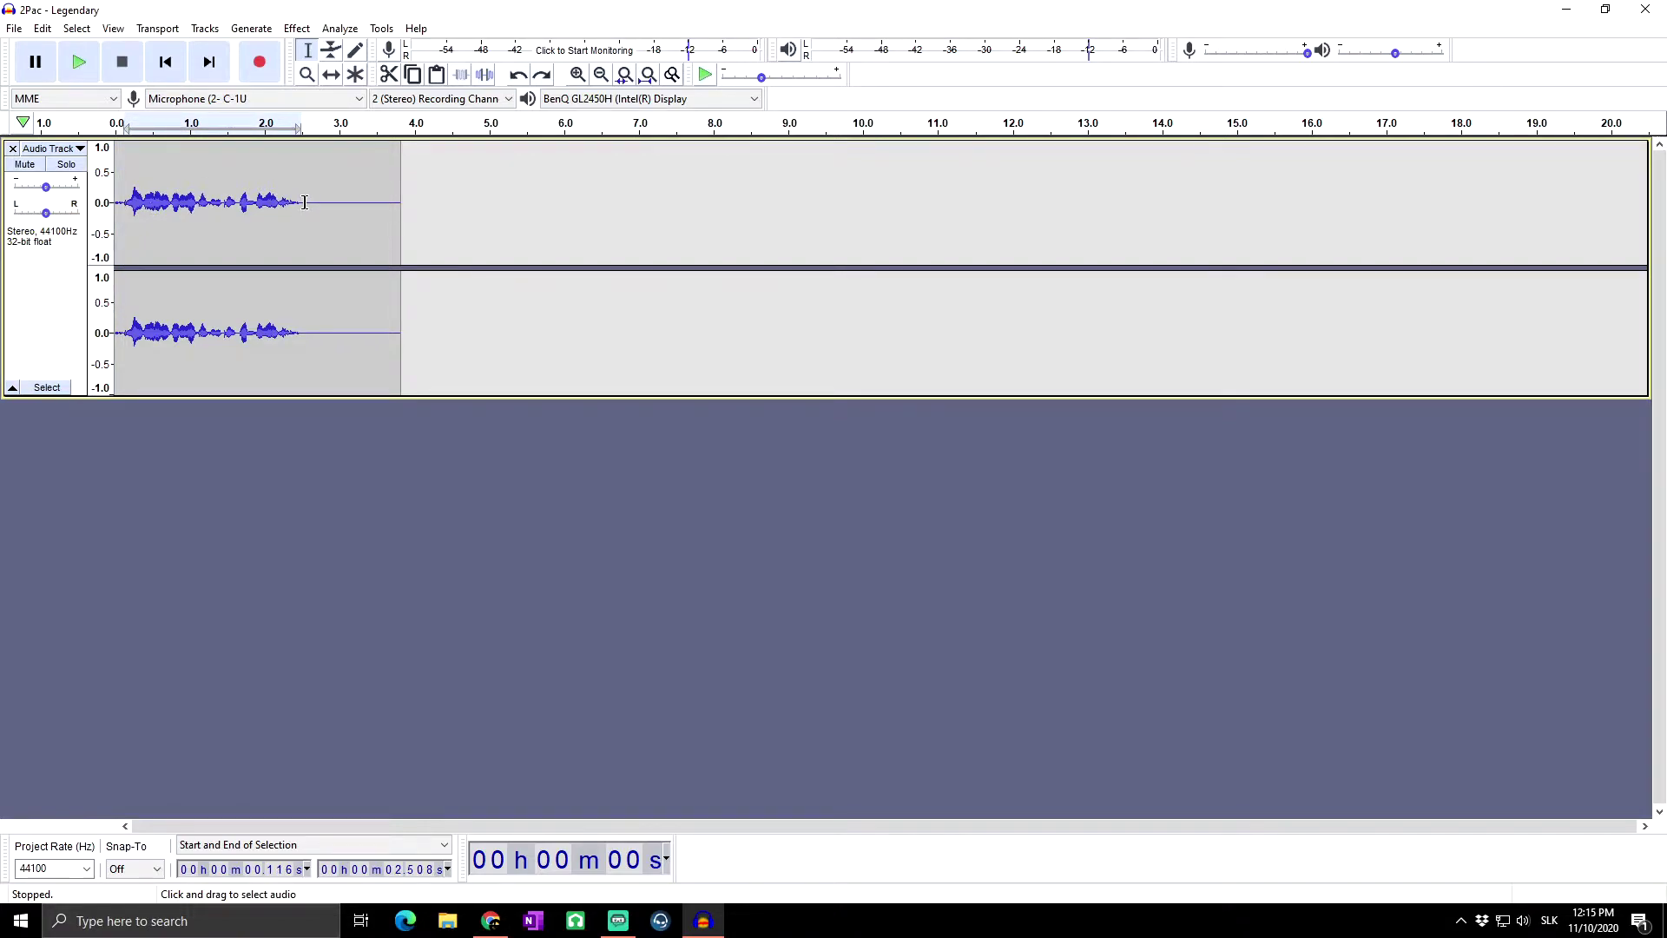
pyautogui.click(304, 203)
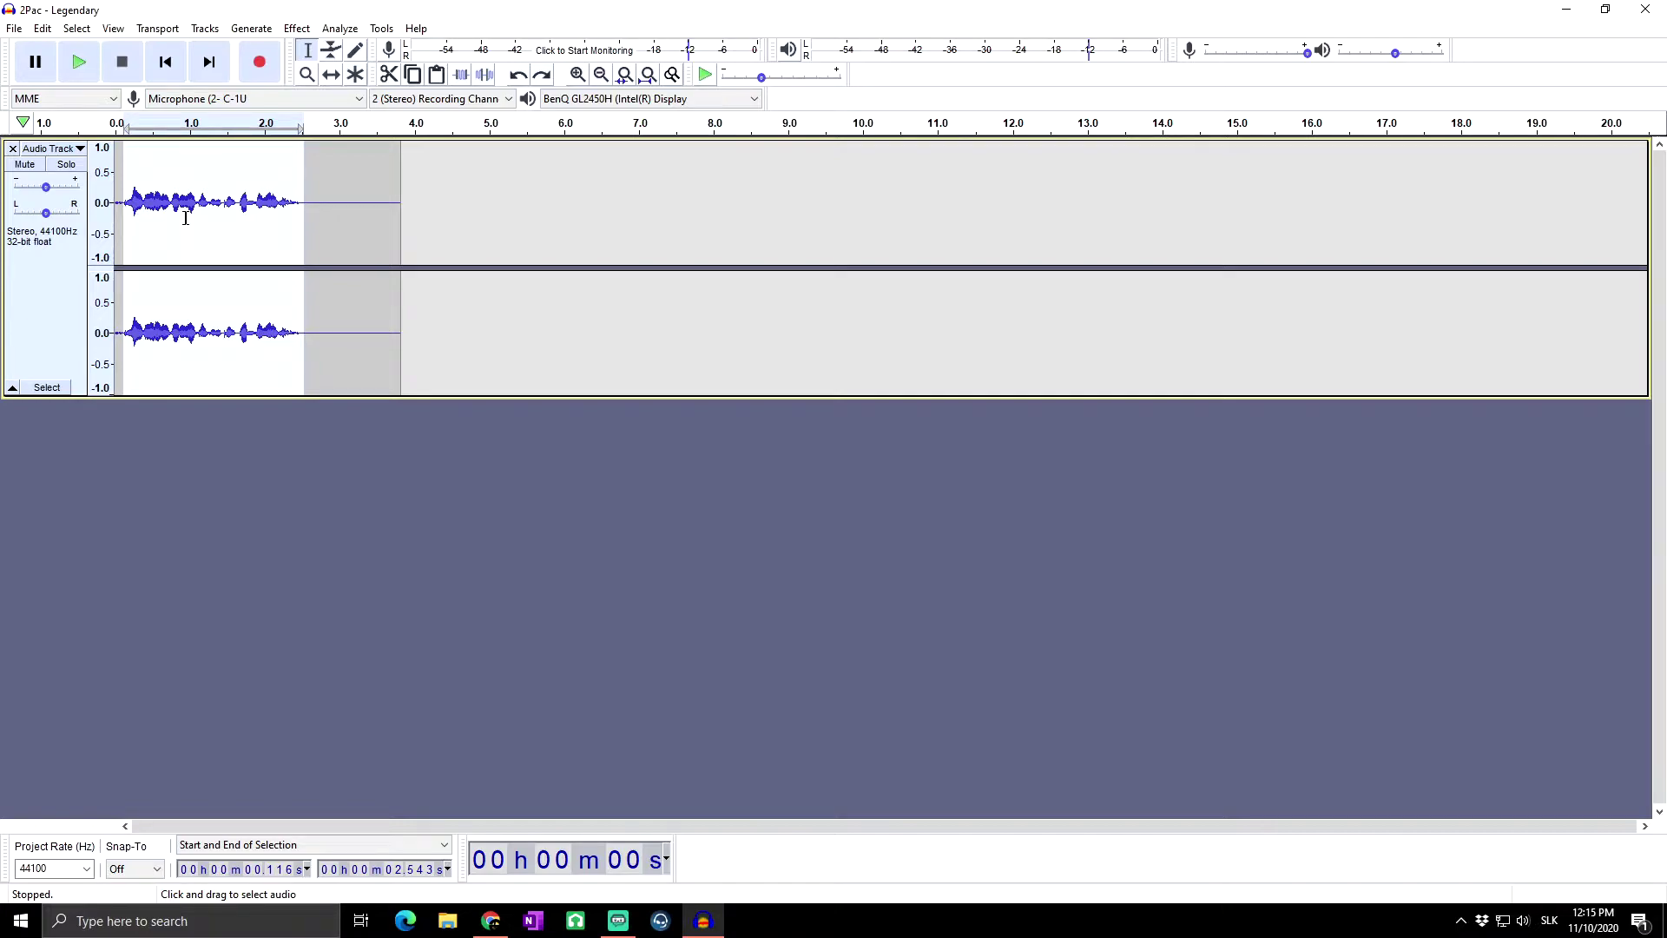
pyautogui.hotkey('ctrl', 't')
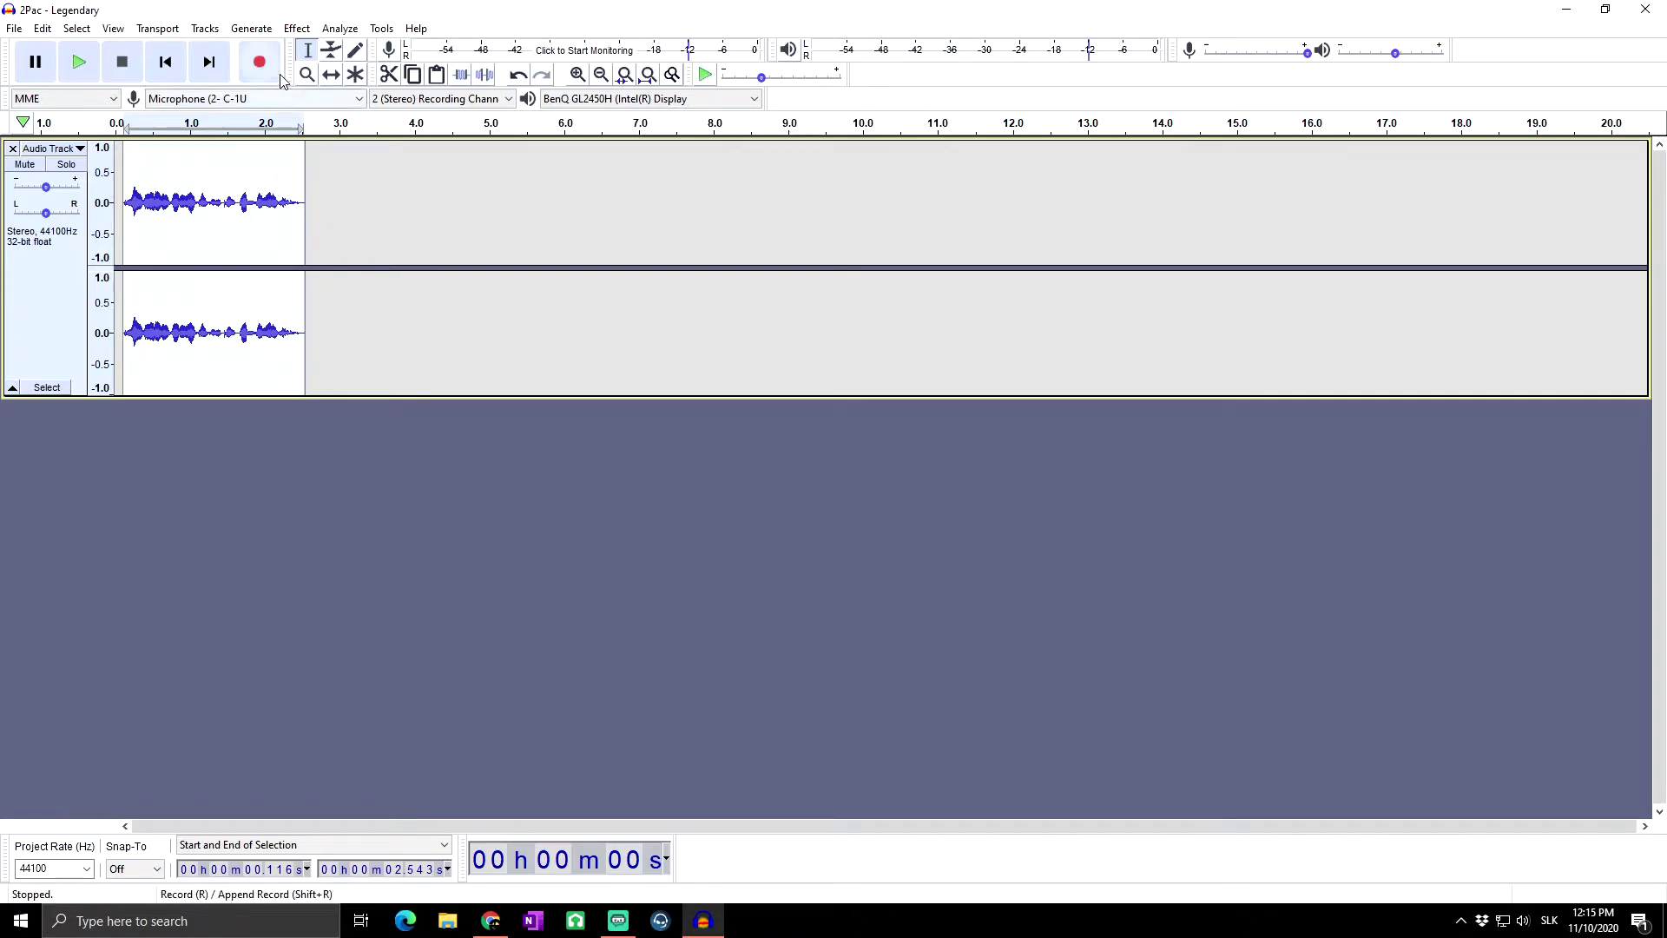
# Open the Echo effect and enter 2.5 as the Delay time
pyautogui.click(297, 27)
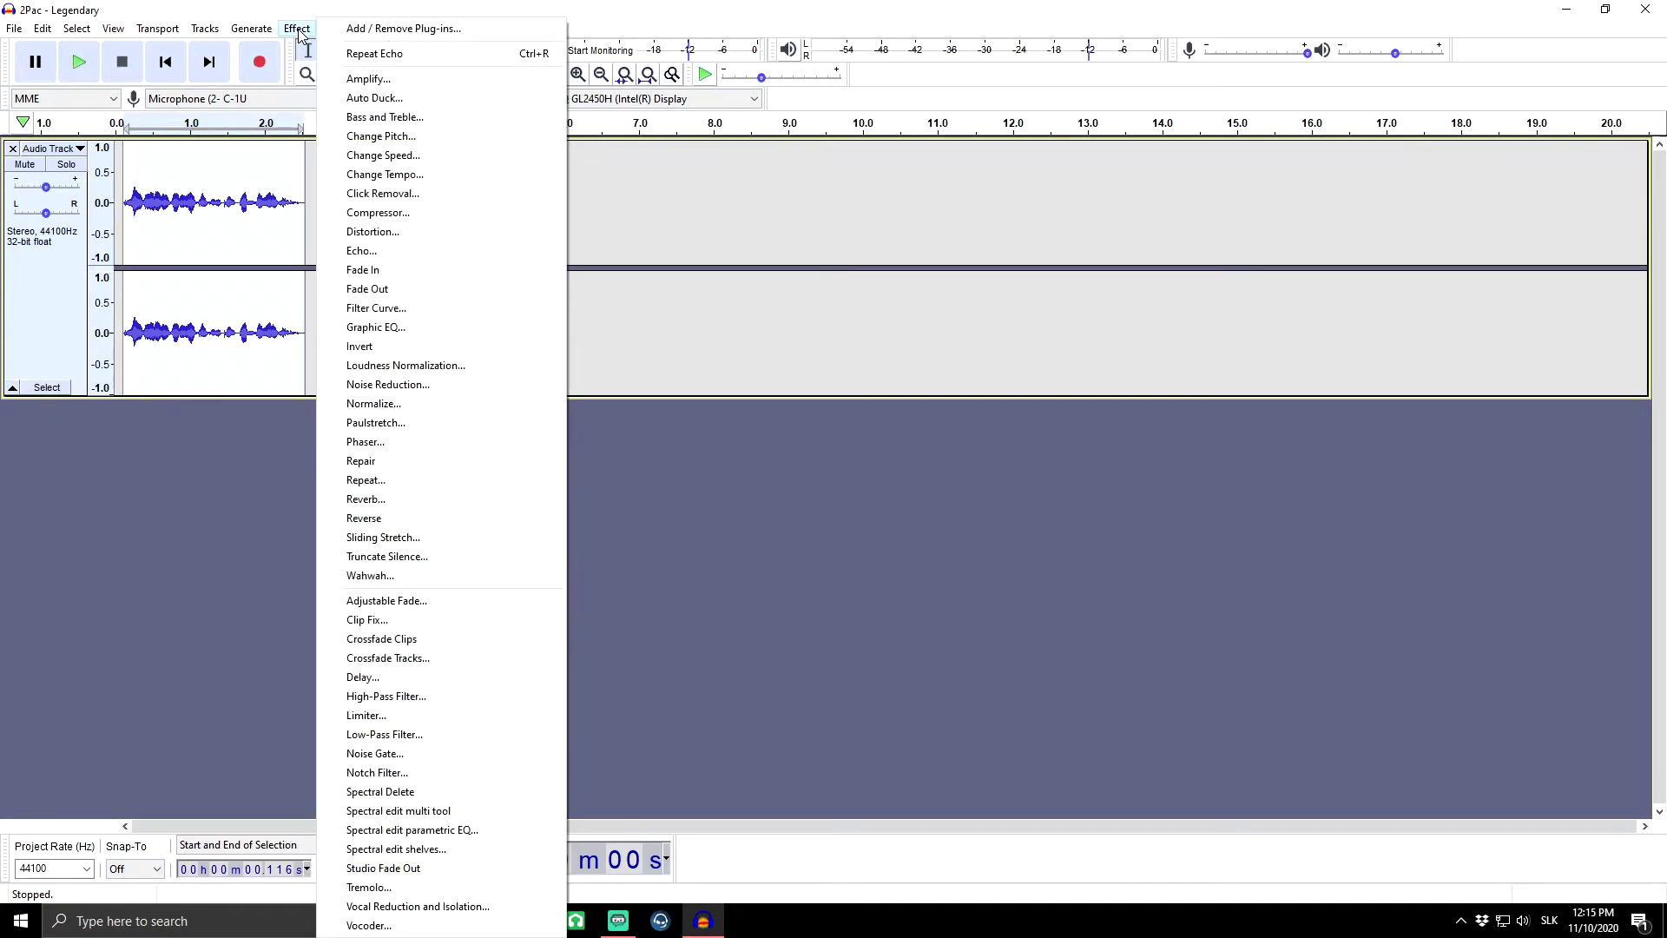
pyautogui.click(361, 250)
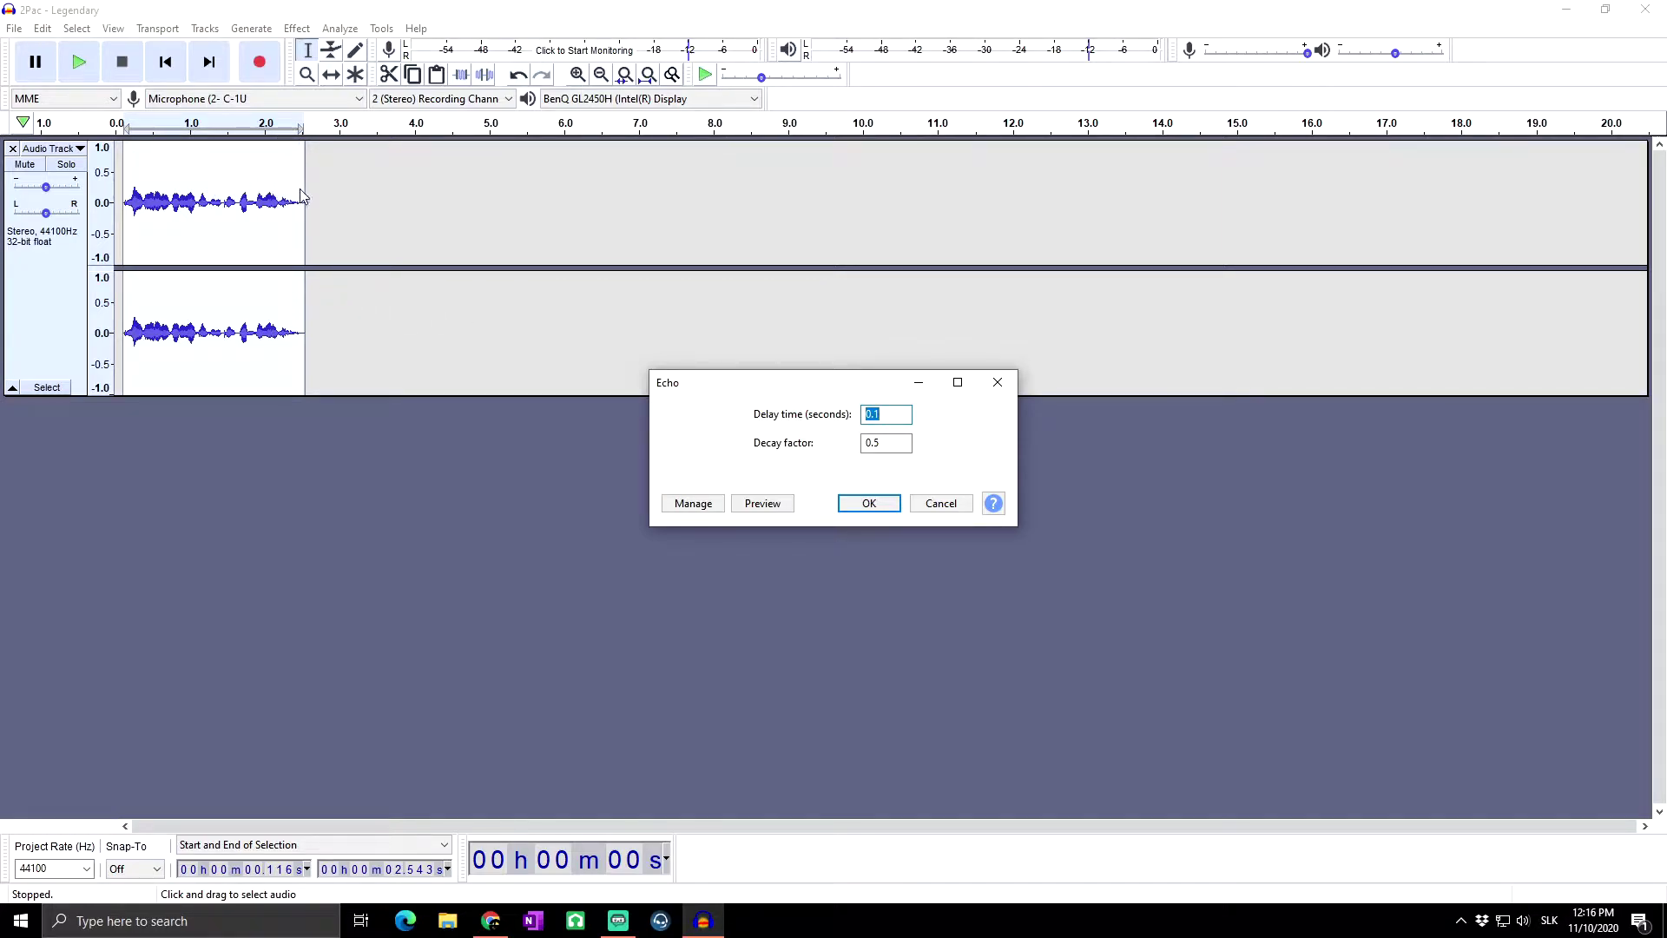
pyautogui.click(893, 416)
pyautogui.moveTo(891, 416); pyautogui.dragTo(842, 423)
pyautogui.write('2.5')
# Set the Echo Decay factor to 2 and bring up the Manage preset options
pyautogui.doubleClick(875, 445)
pyautogui.write('1')
pyautogui.moveTo(899, 445); pyautogui.dragTo(829, 446)
pyautogui.write('2')
pyautogui.click(704, 507)
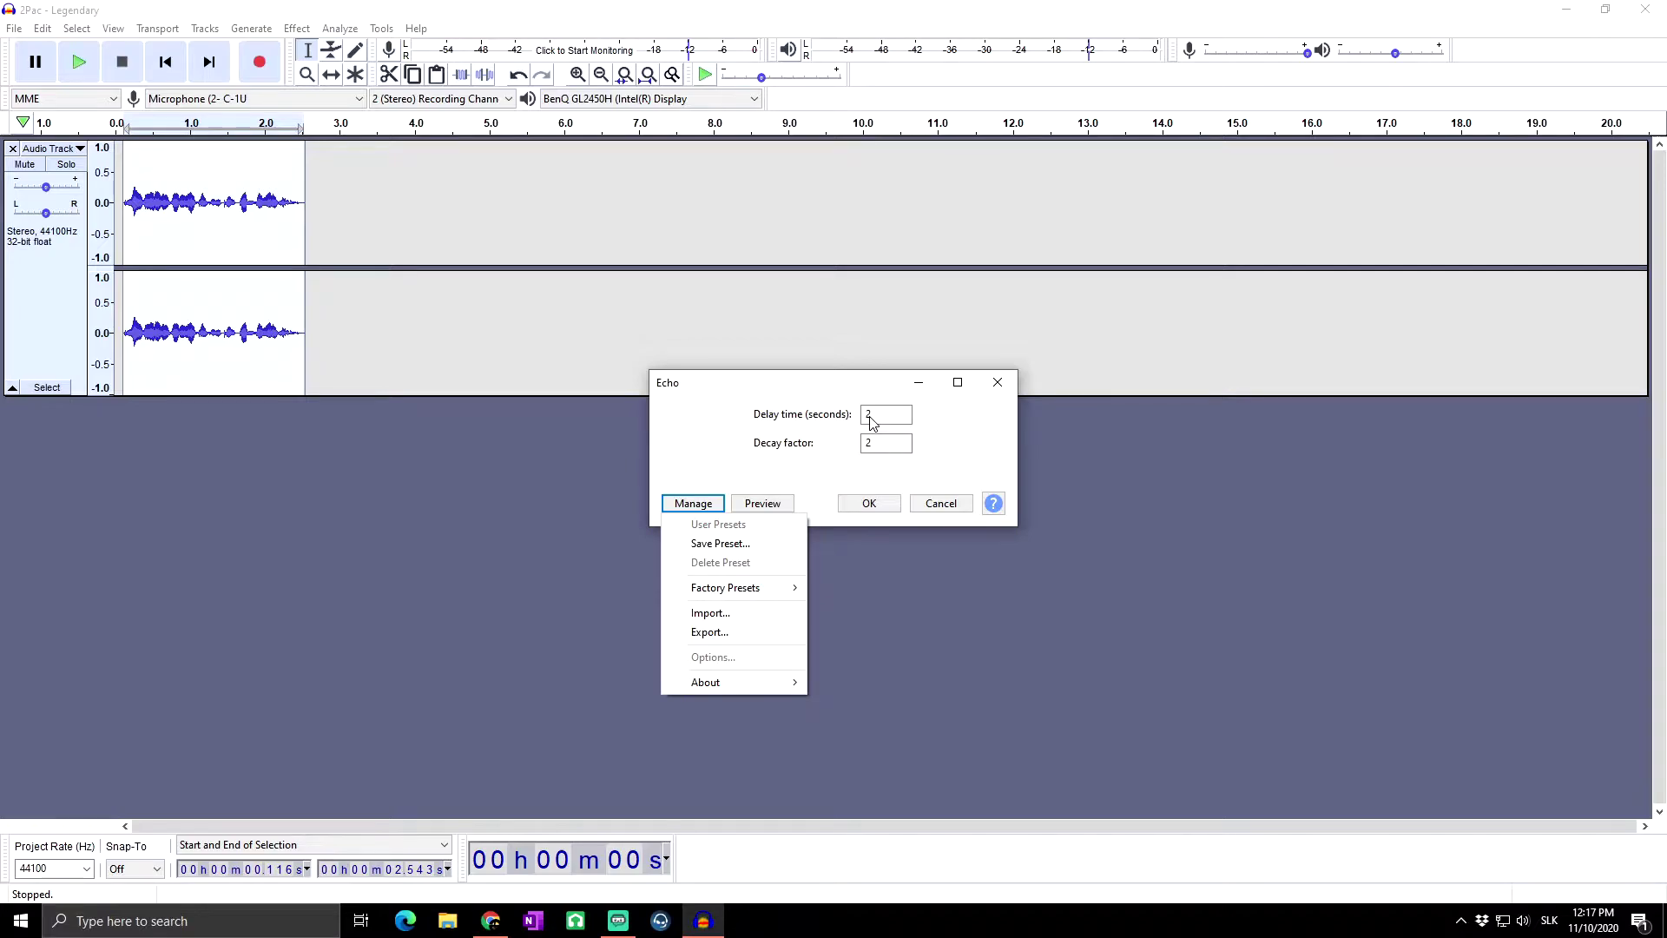
# Dismiss the Manage preset options and preview the echo on the clip
pyautogui.click(810, 536)
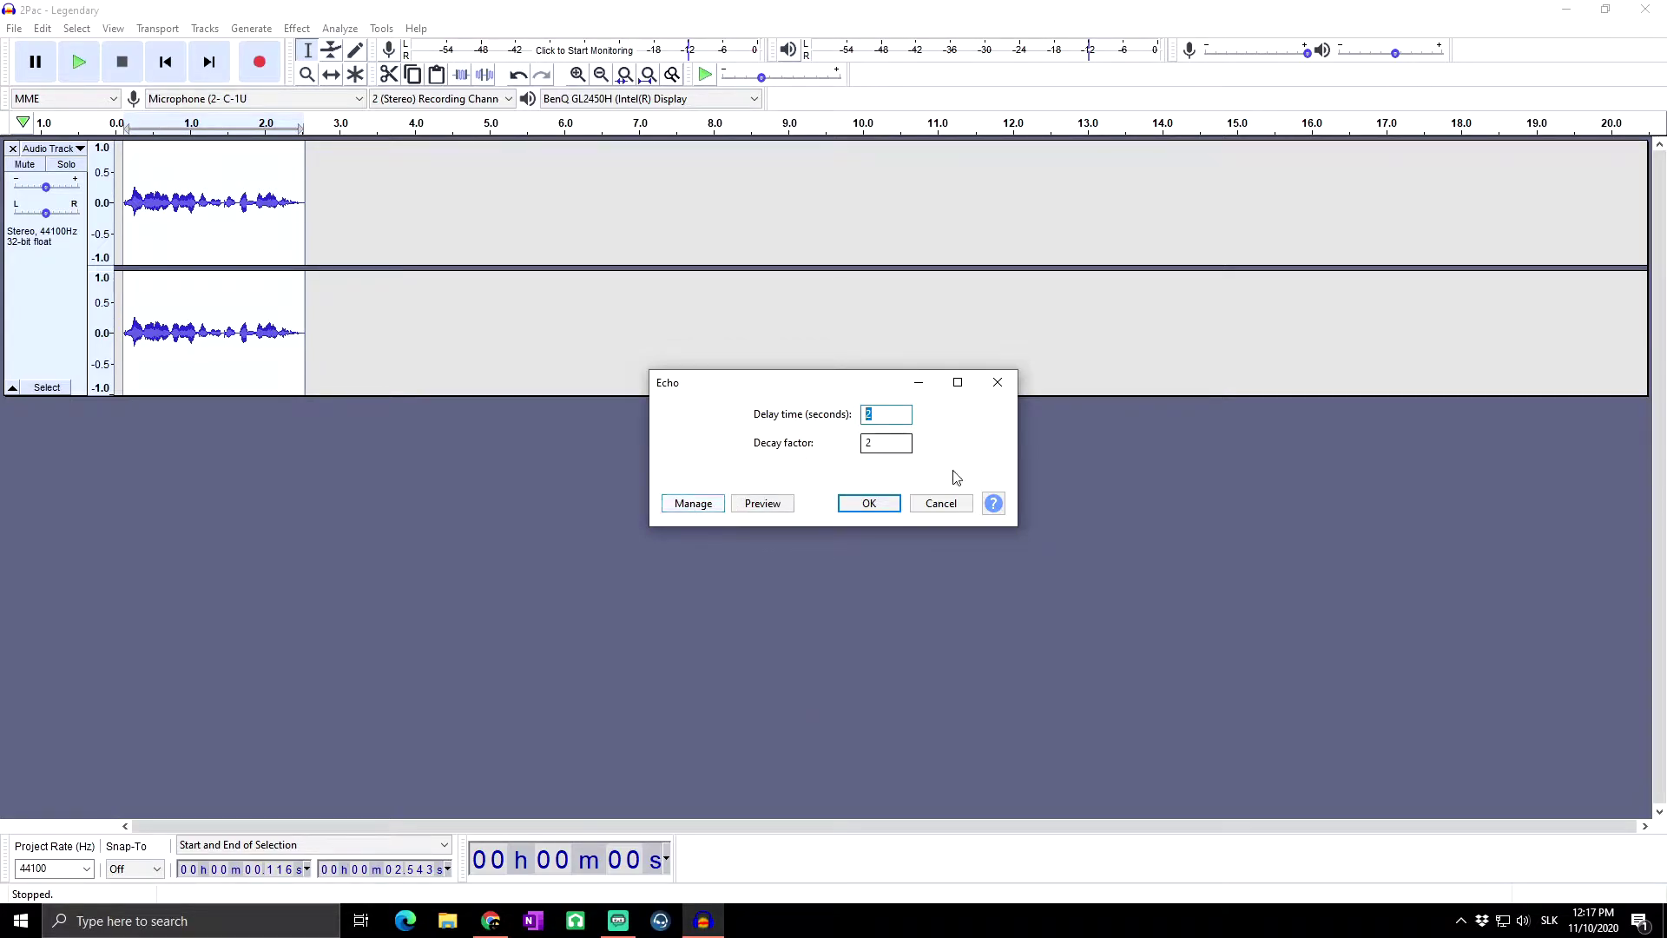
pyautogui.click(710, 504)
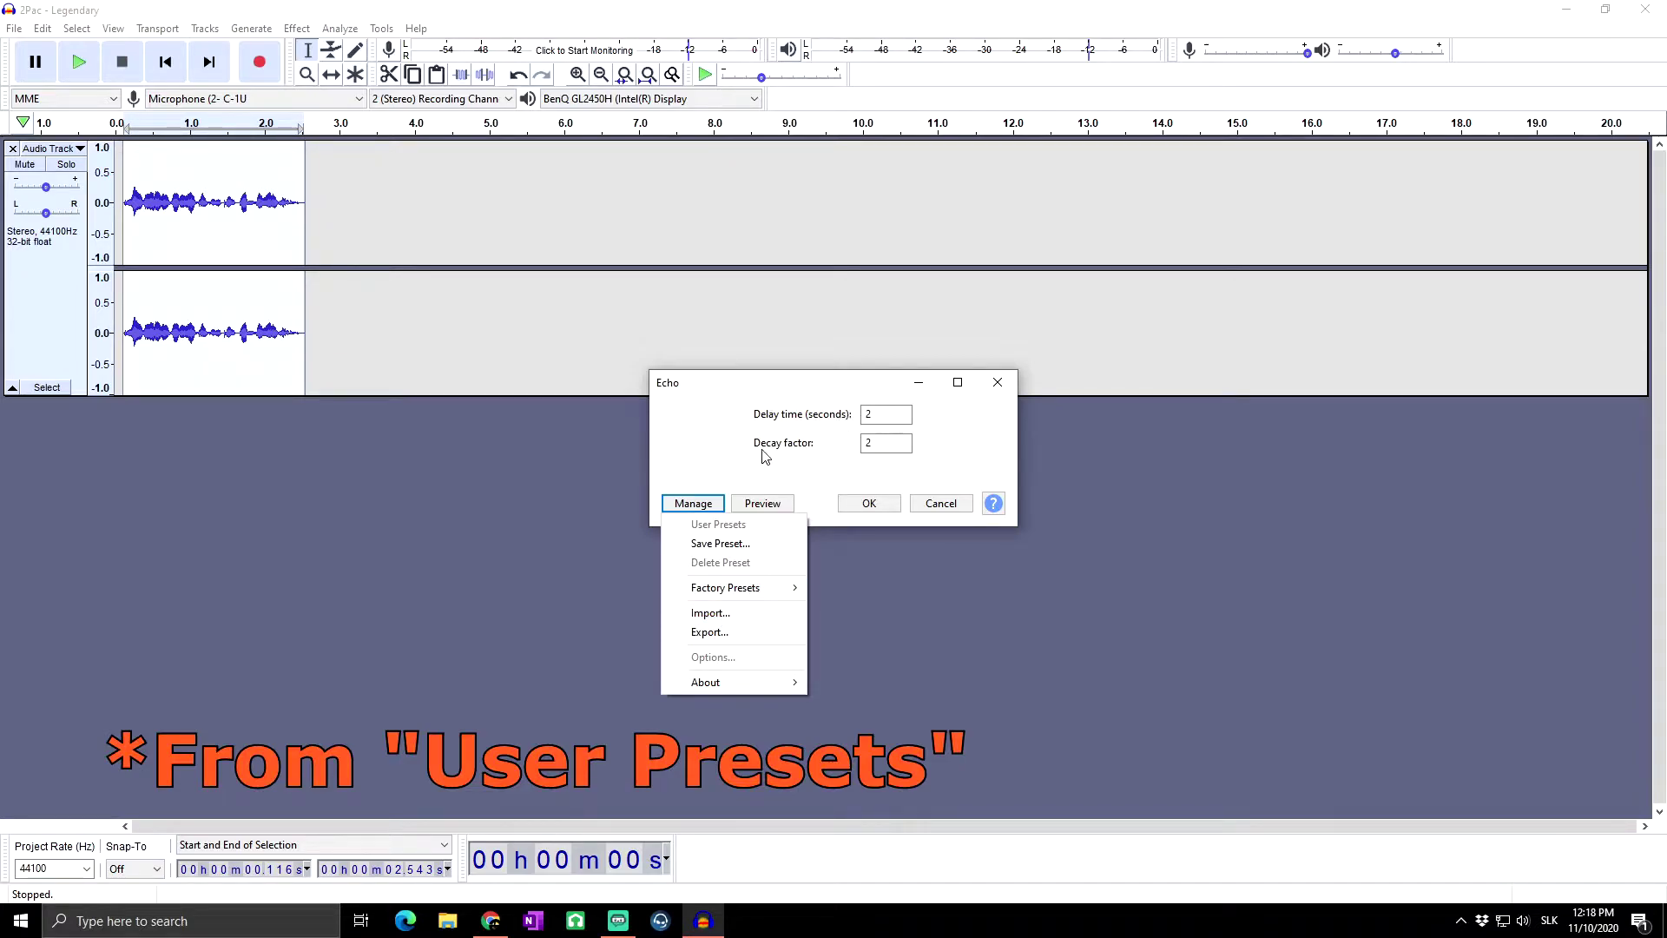
pyautogui.click(699, 415)
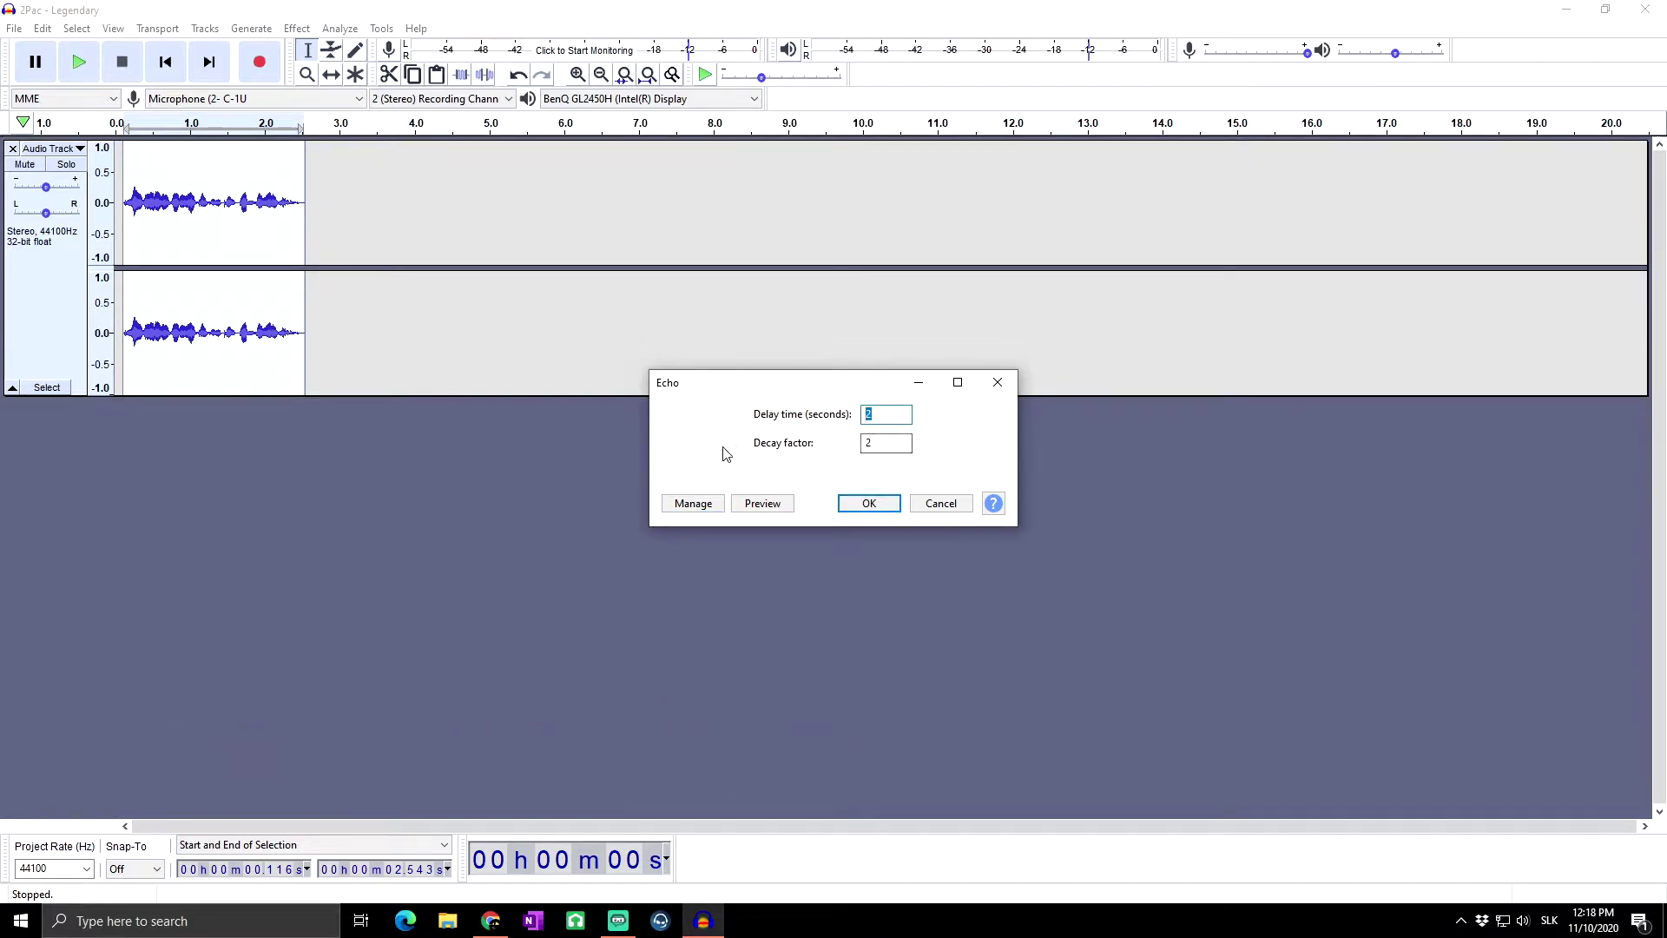
pyautogui.click(758, 505)
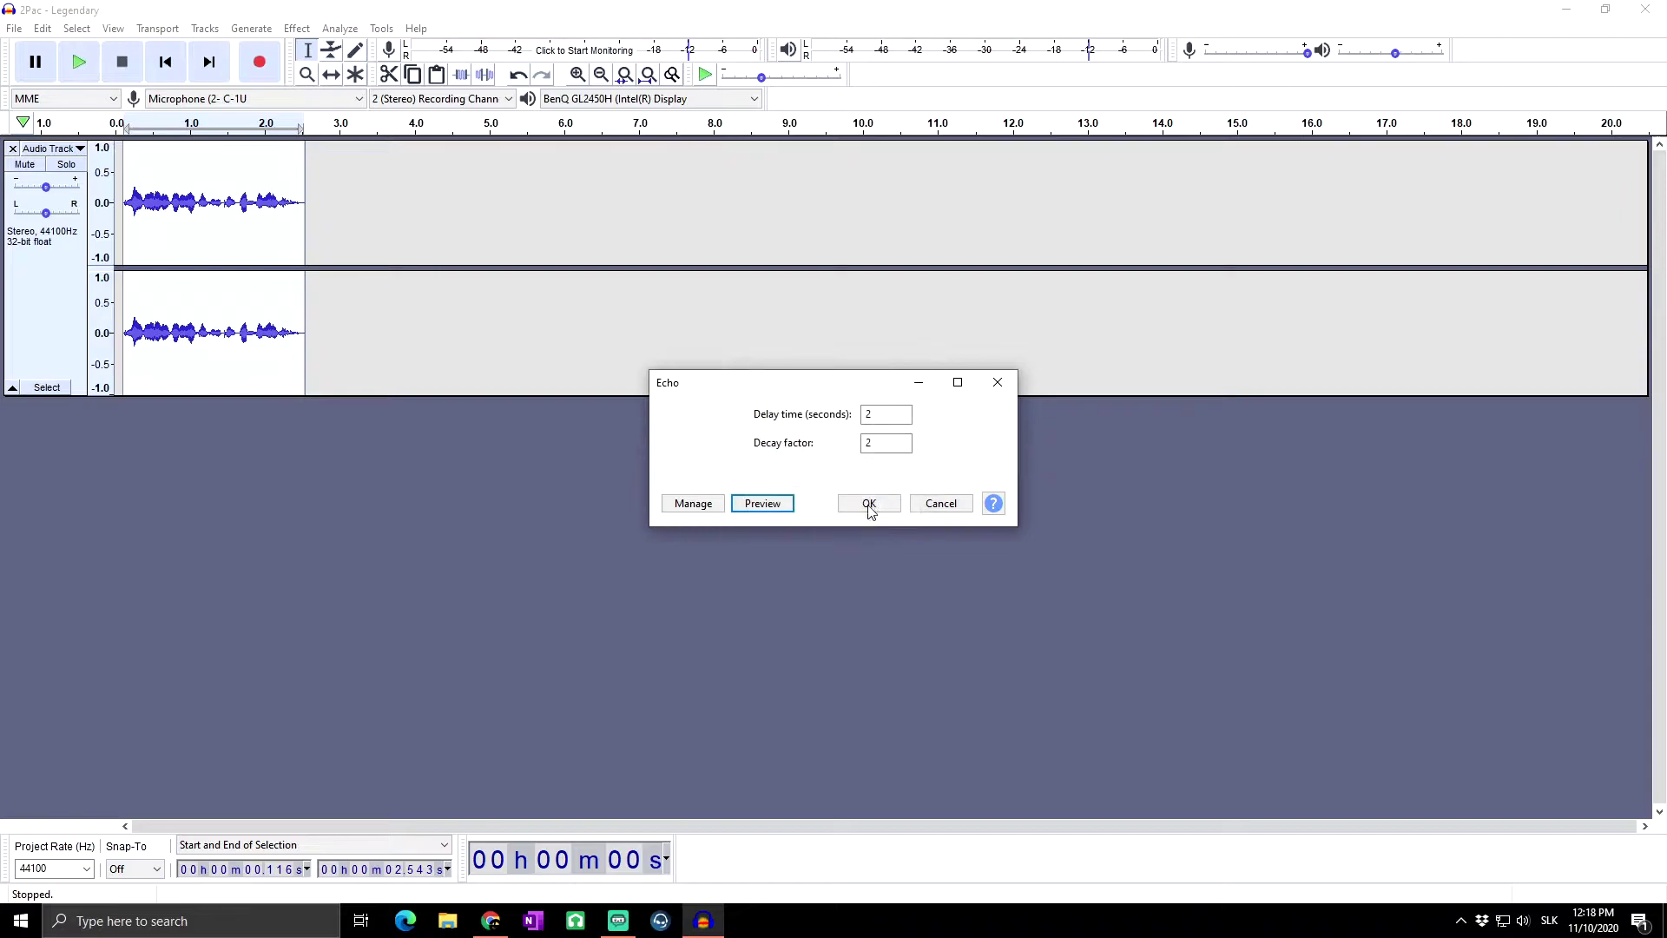
# Change the Echo Delay time to 0.5 seconds
pyautogui.doubleClick(869, 417)
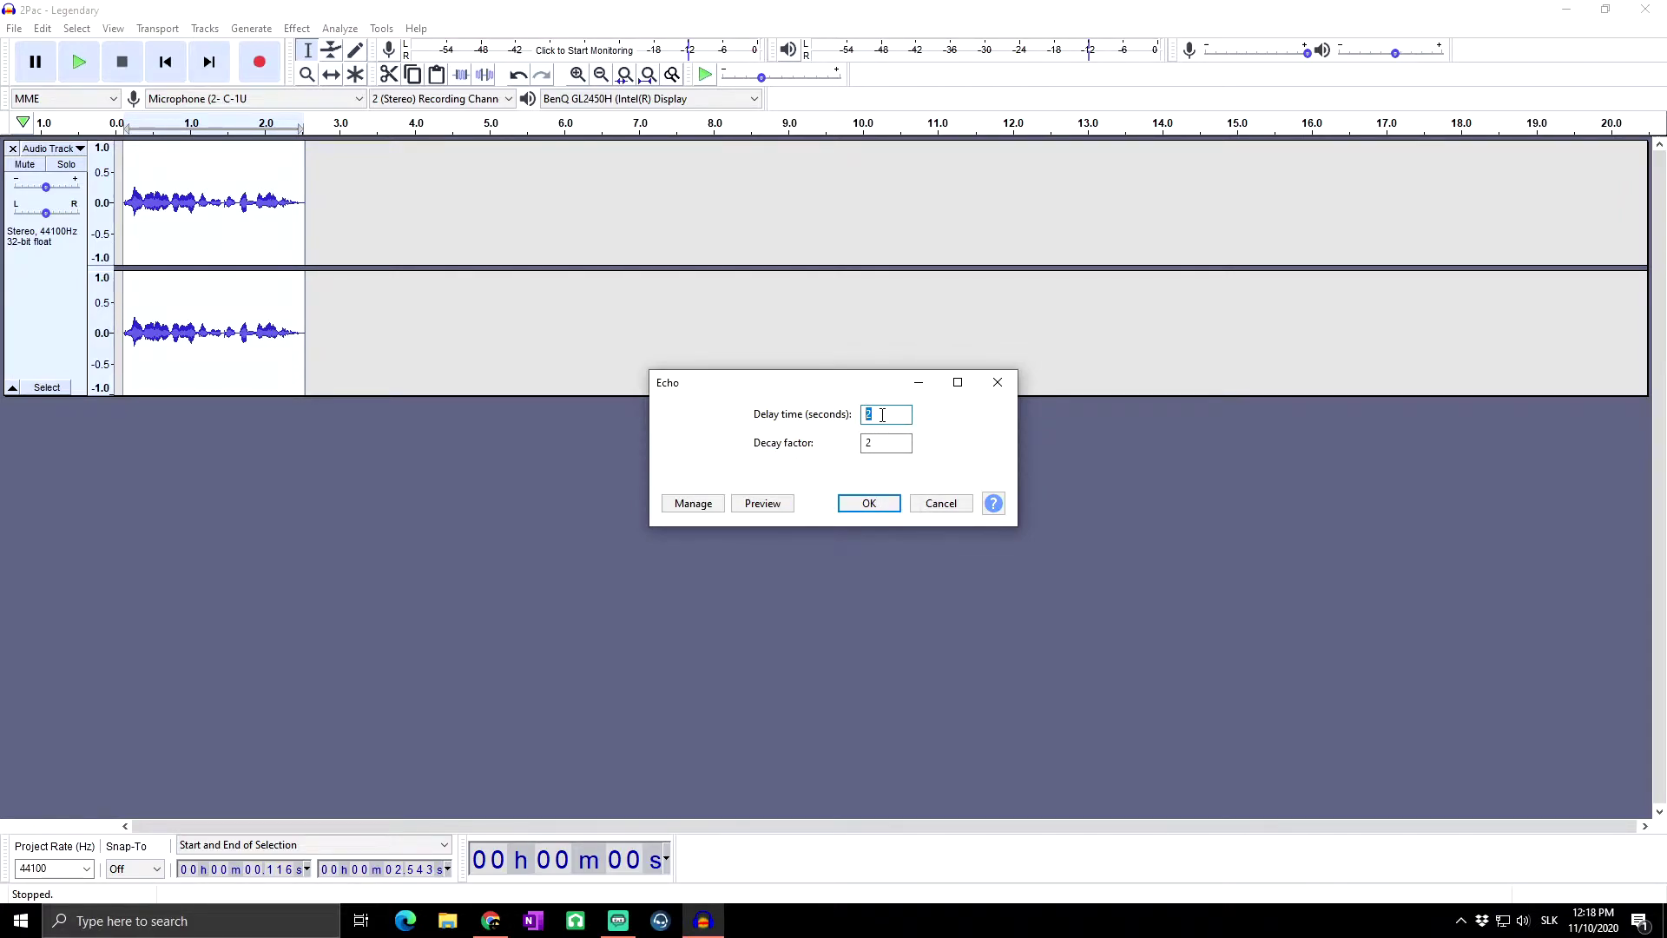
pyautogui.write('0.5')
pyautogui.click(886, 413)
# Set the Decay factor to 0.1 and the Delay time to 0.2, then preview the echo
pyautogui.press('Tab')
pyautogui.write('0.1')
pyautogui.hotkey('shift', 'Tab')
pyautogui.click(897, 414)
pyautogui.press('BackSpace')
pyautogui.press('BackSpace')
pyautogui.write('.2')
pyautogui.press('Tab')
pyautogui.click(764, 504)
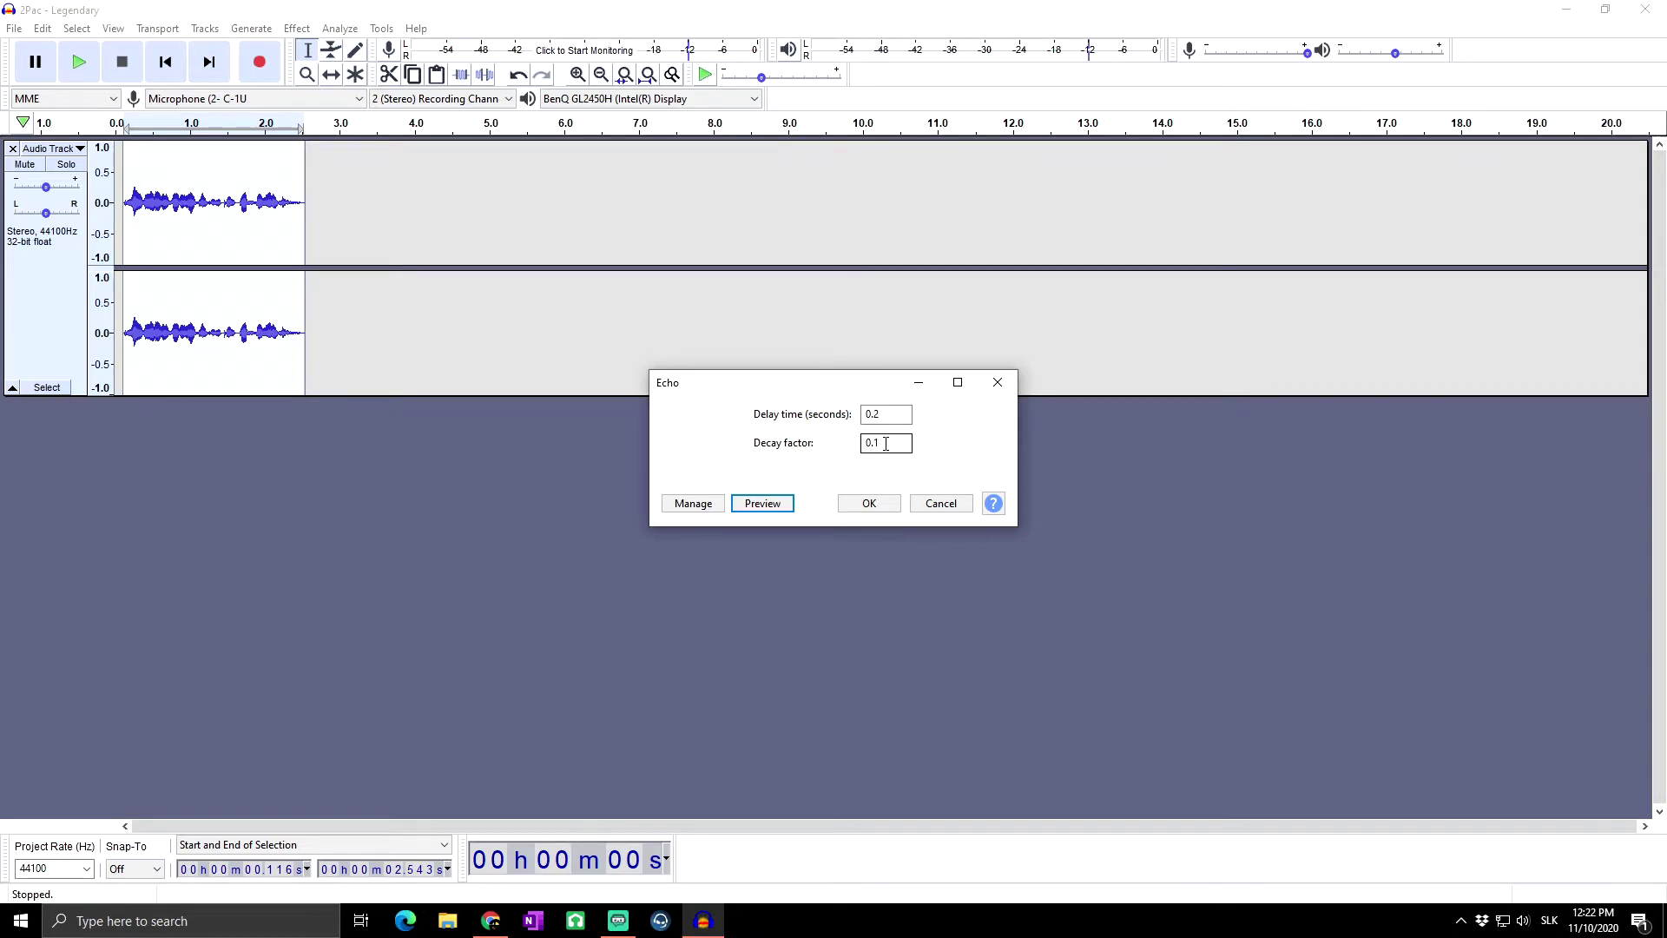
# Change the Decay factor to 0.5, preview the echo, then clear the Decay factor
pyautogui.click(885, 444)
pyautogui.moveTo(888, 444); pyautogui.dragTo(876, 445)
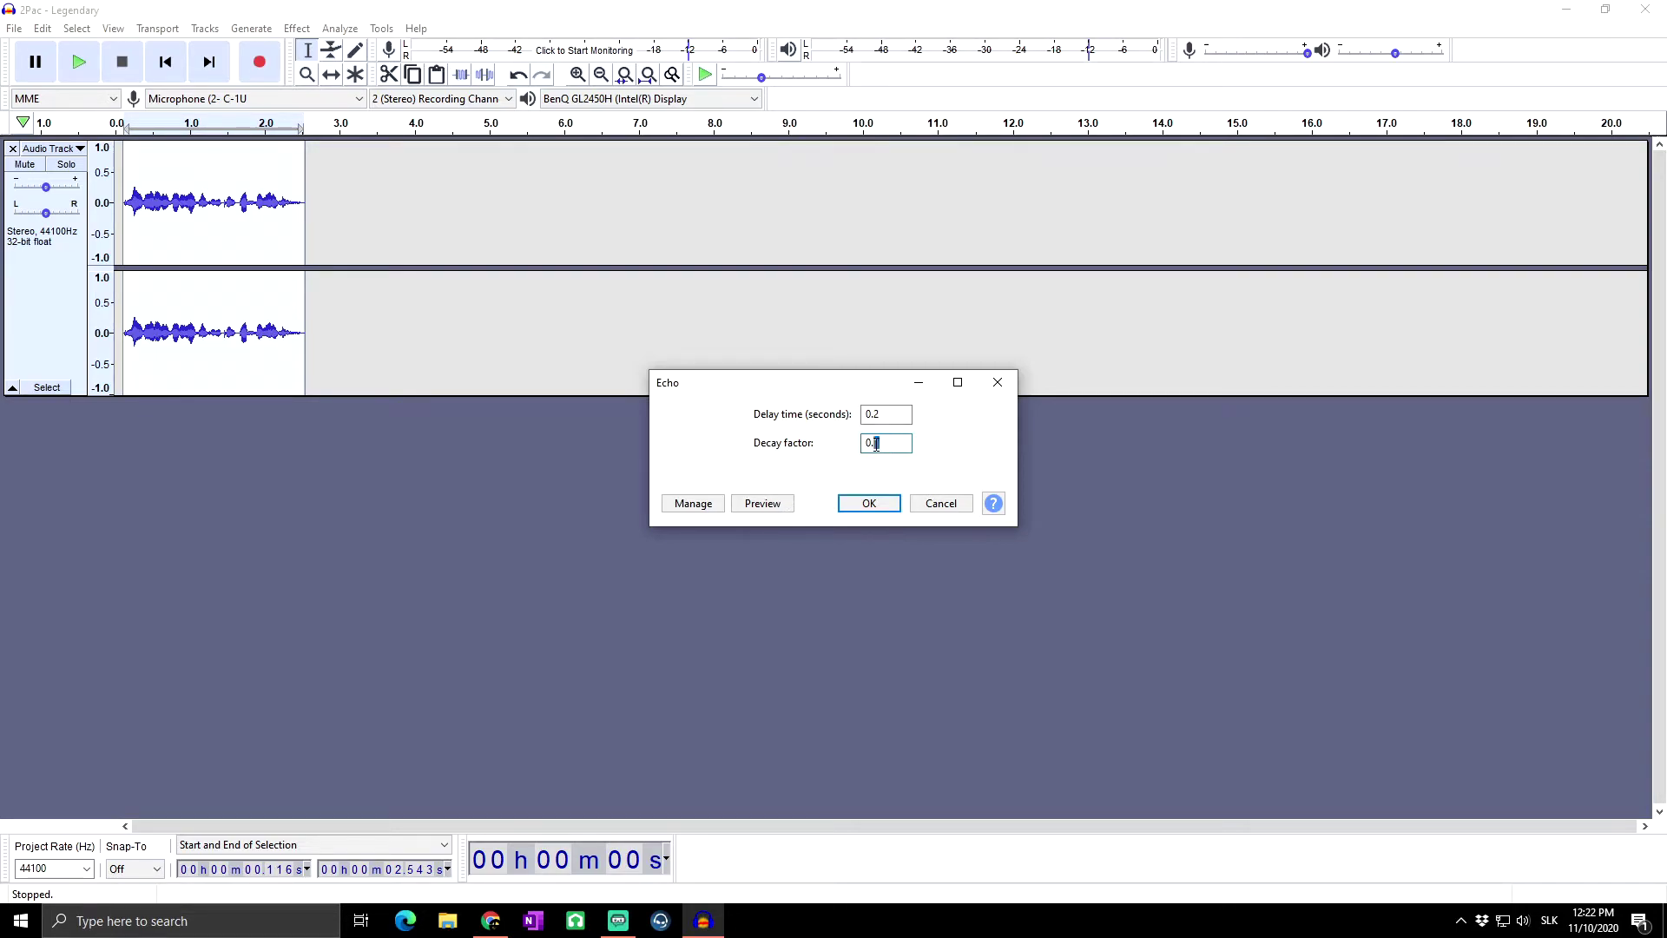
pyautogui.write('5')
pyautogui.click(764, 504)
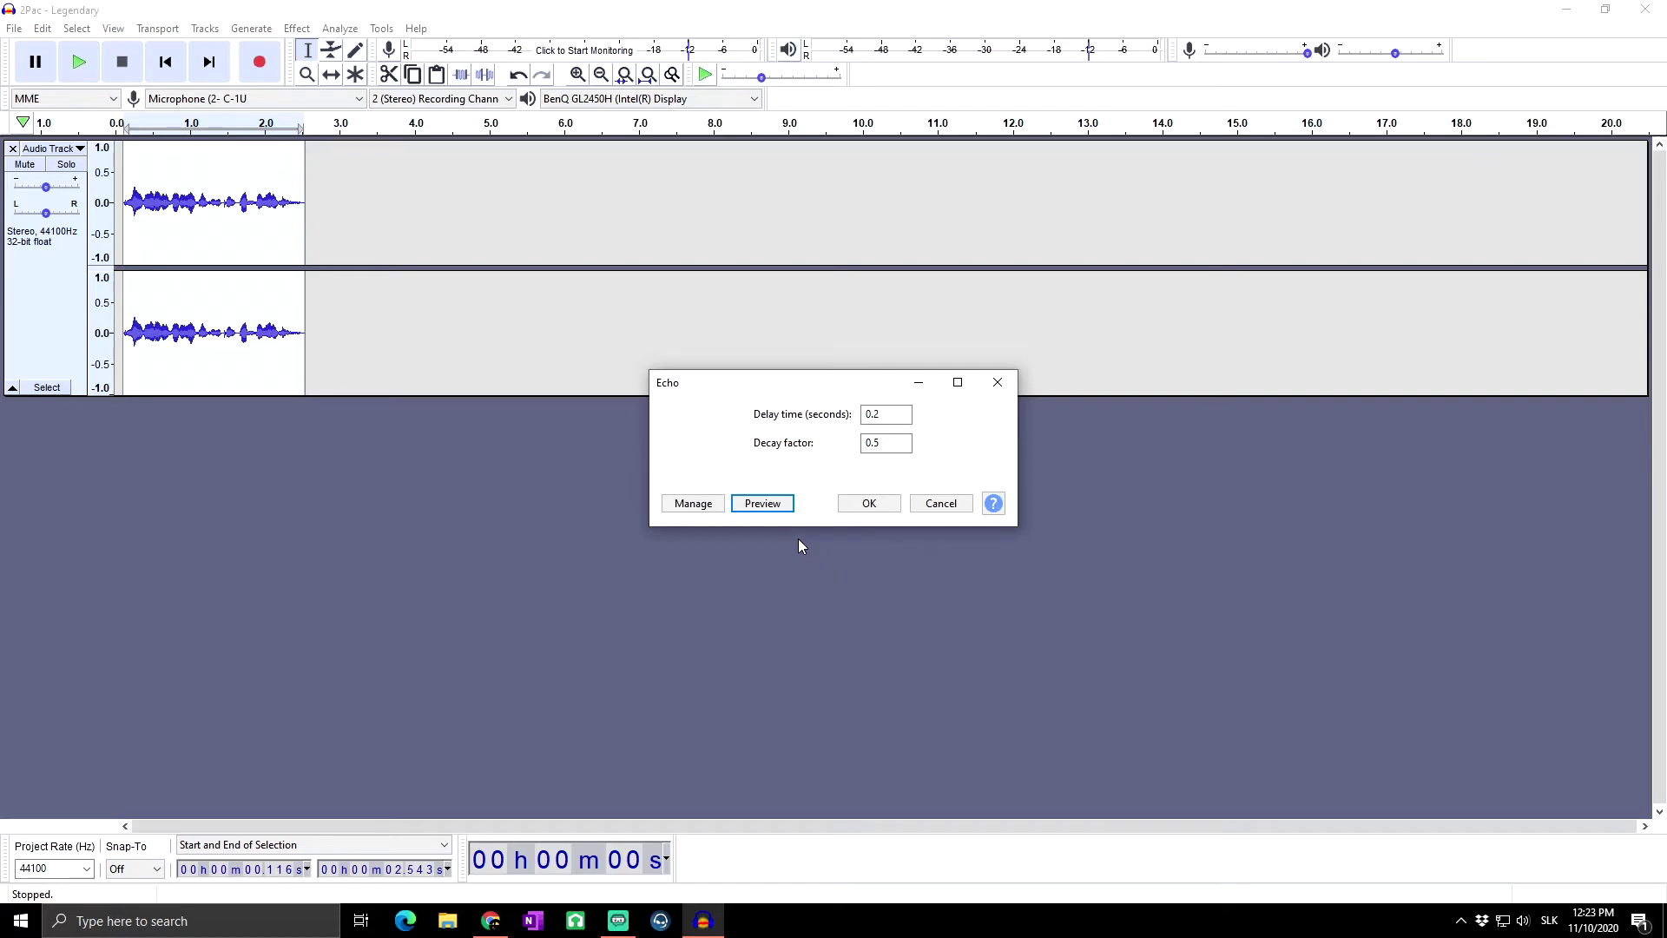
pyautogui.doubleClick(897, 446)
pyautogui.press('BackSpace')
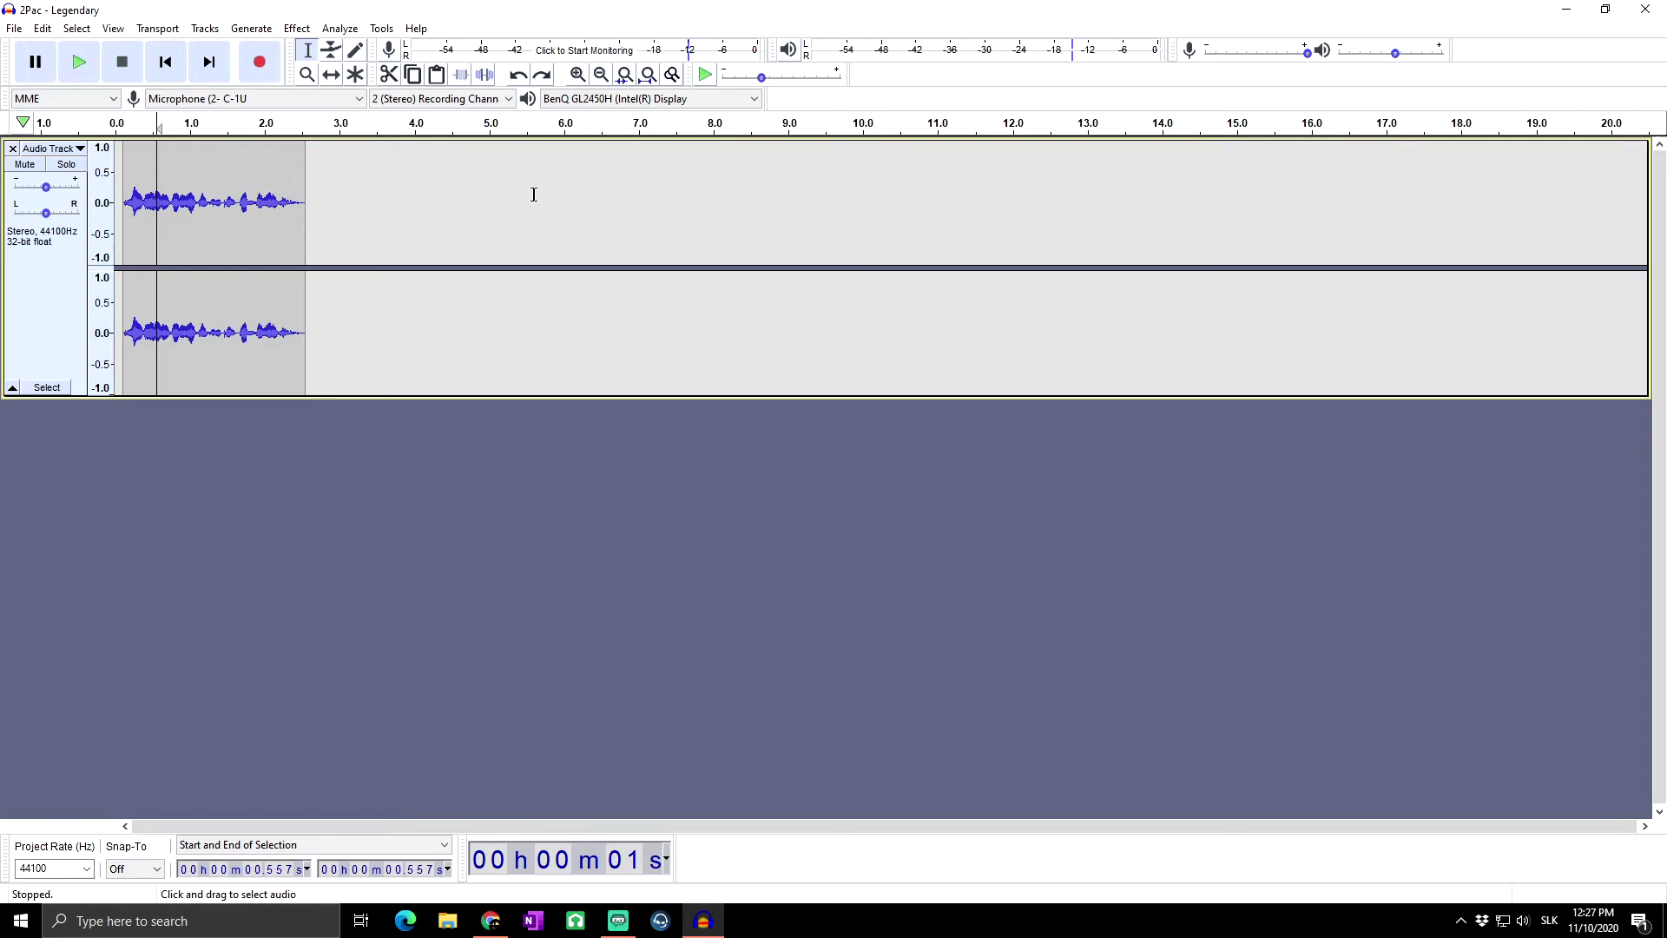
# Select the whole clip and preview Reverb at its defaults, Room Size 75%
pyautogui.doubleClick(294, 219)
pyautogui.click(297, 29)
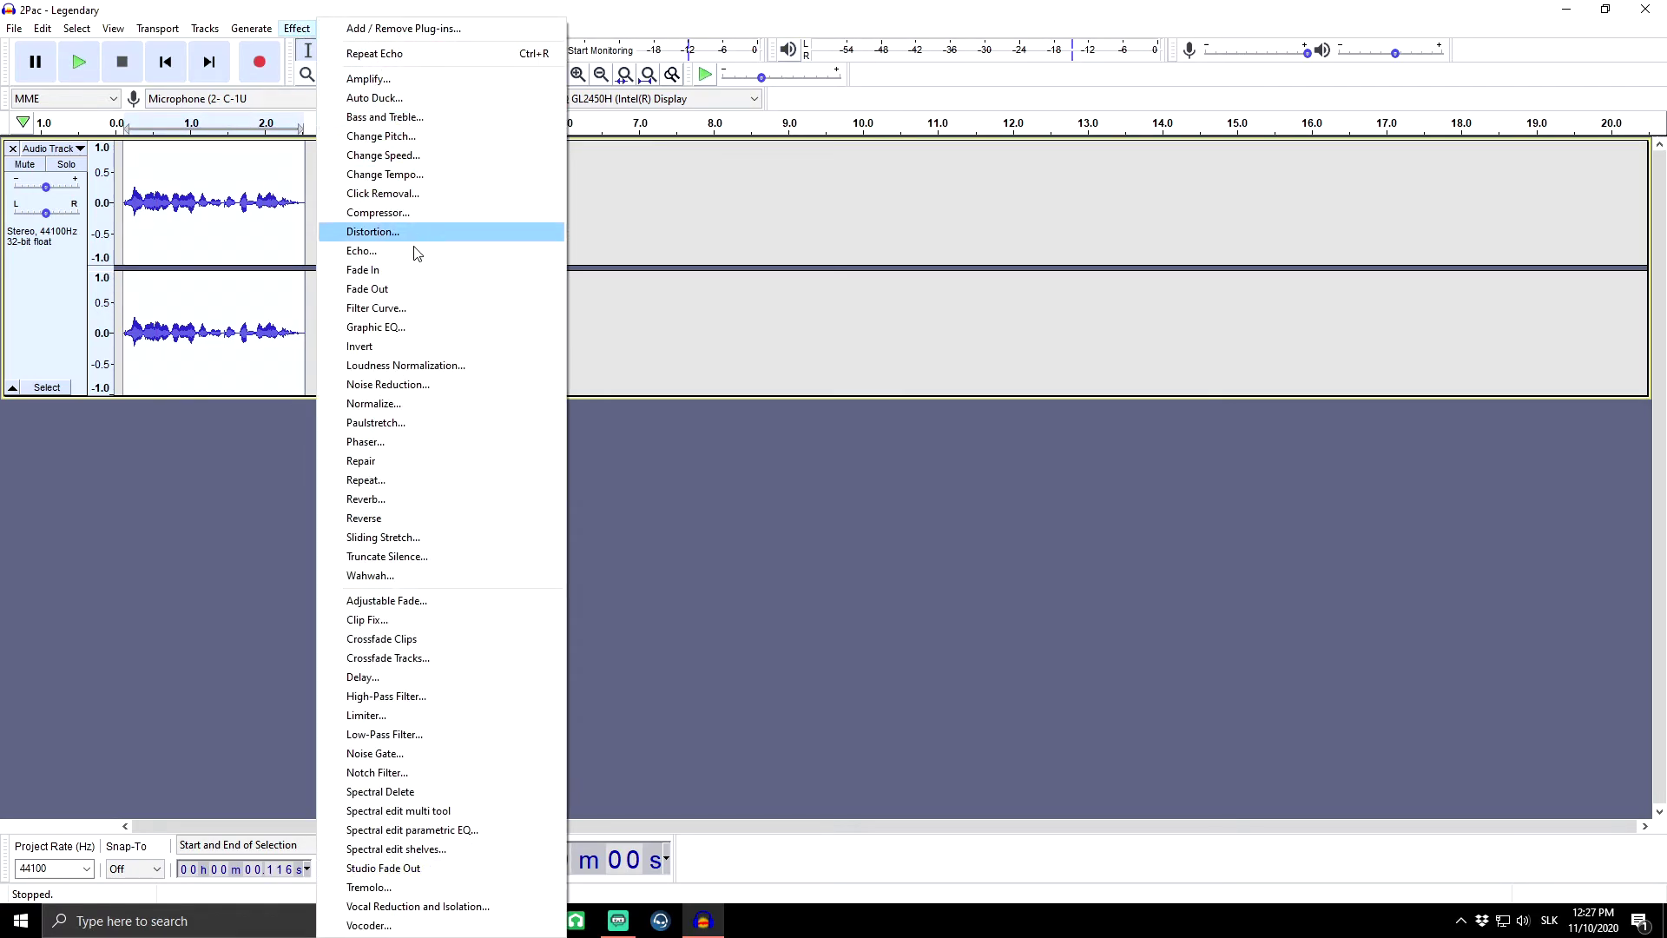
pyautogui.click(411, 501)
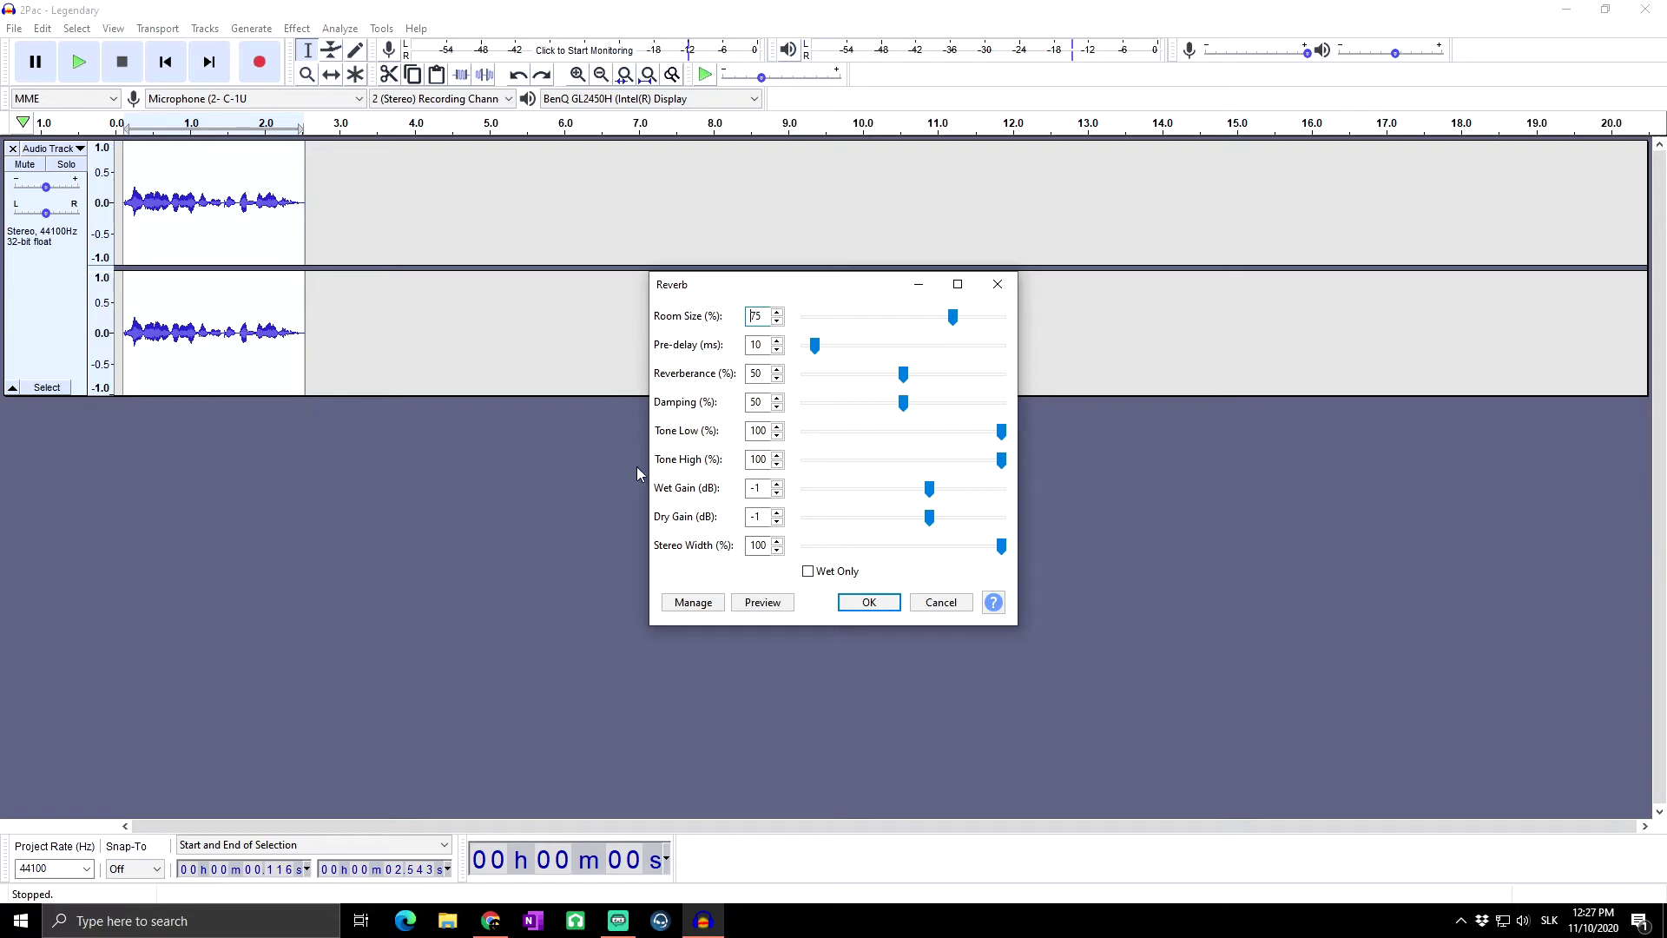
pyautogui.click(777, 243)
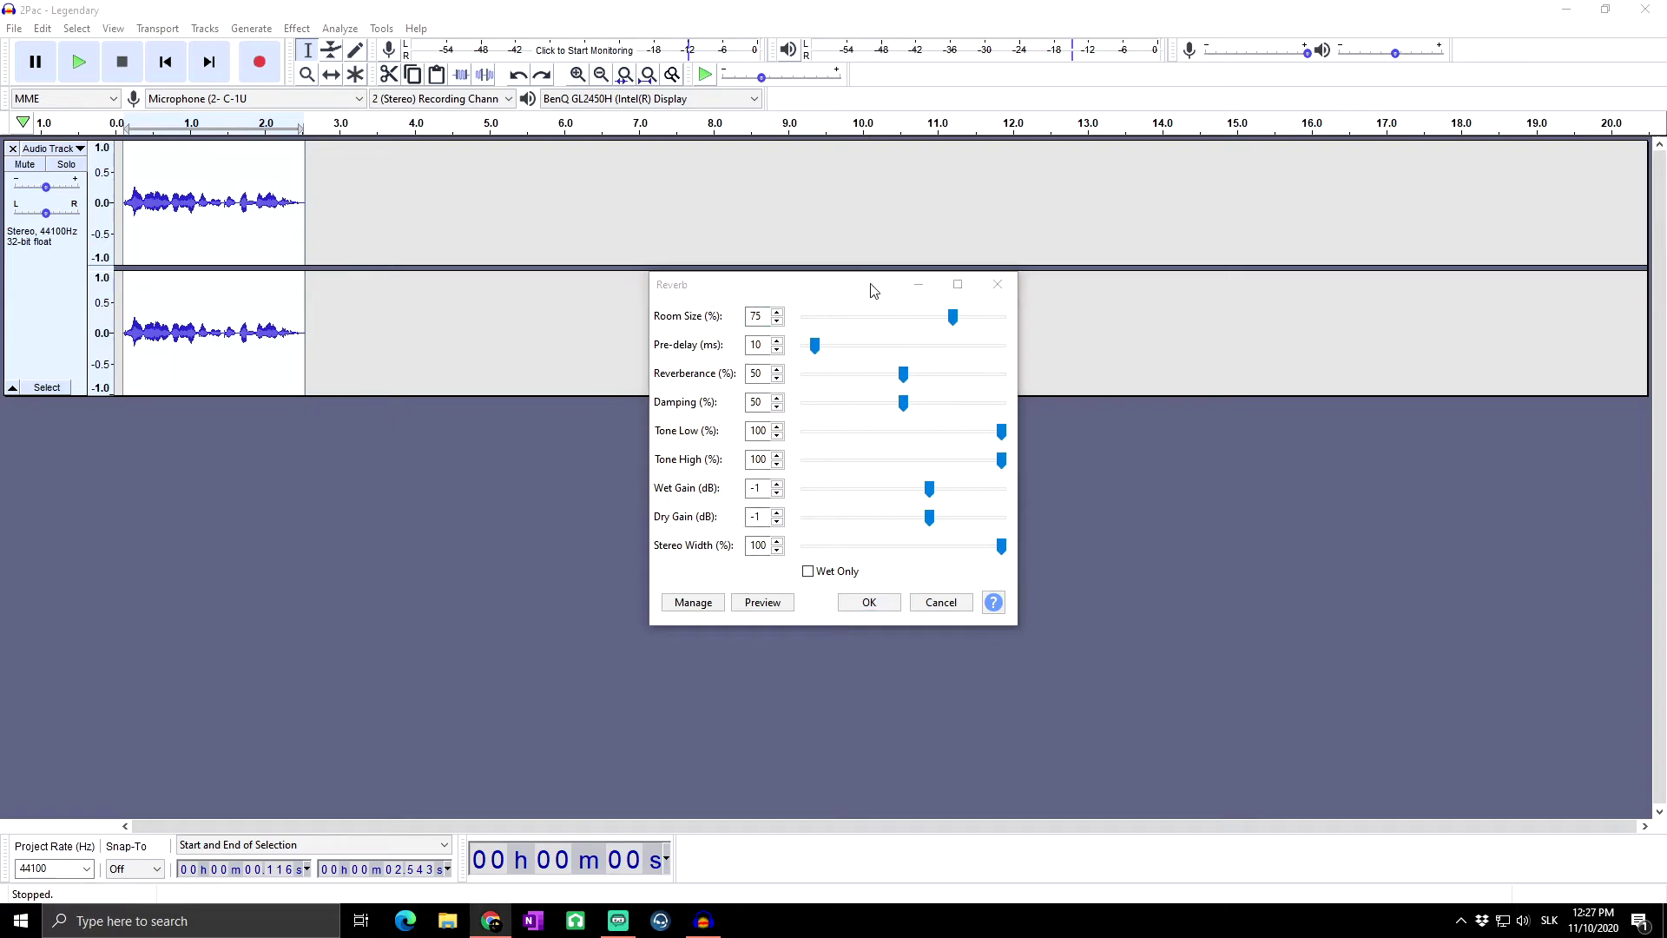
pyautogui.click(847, 291)
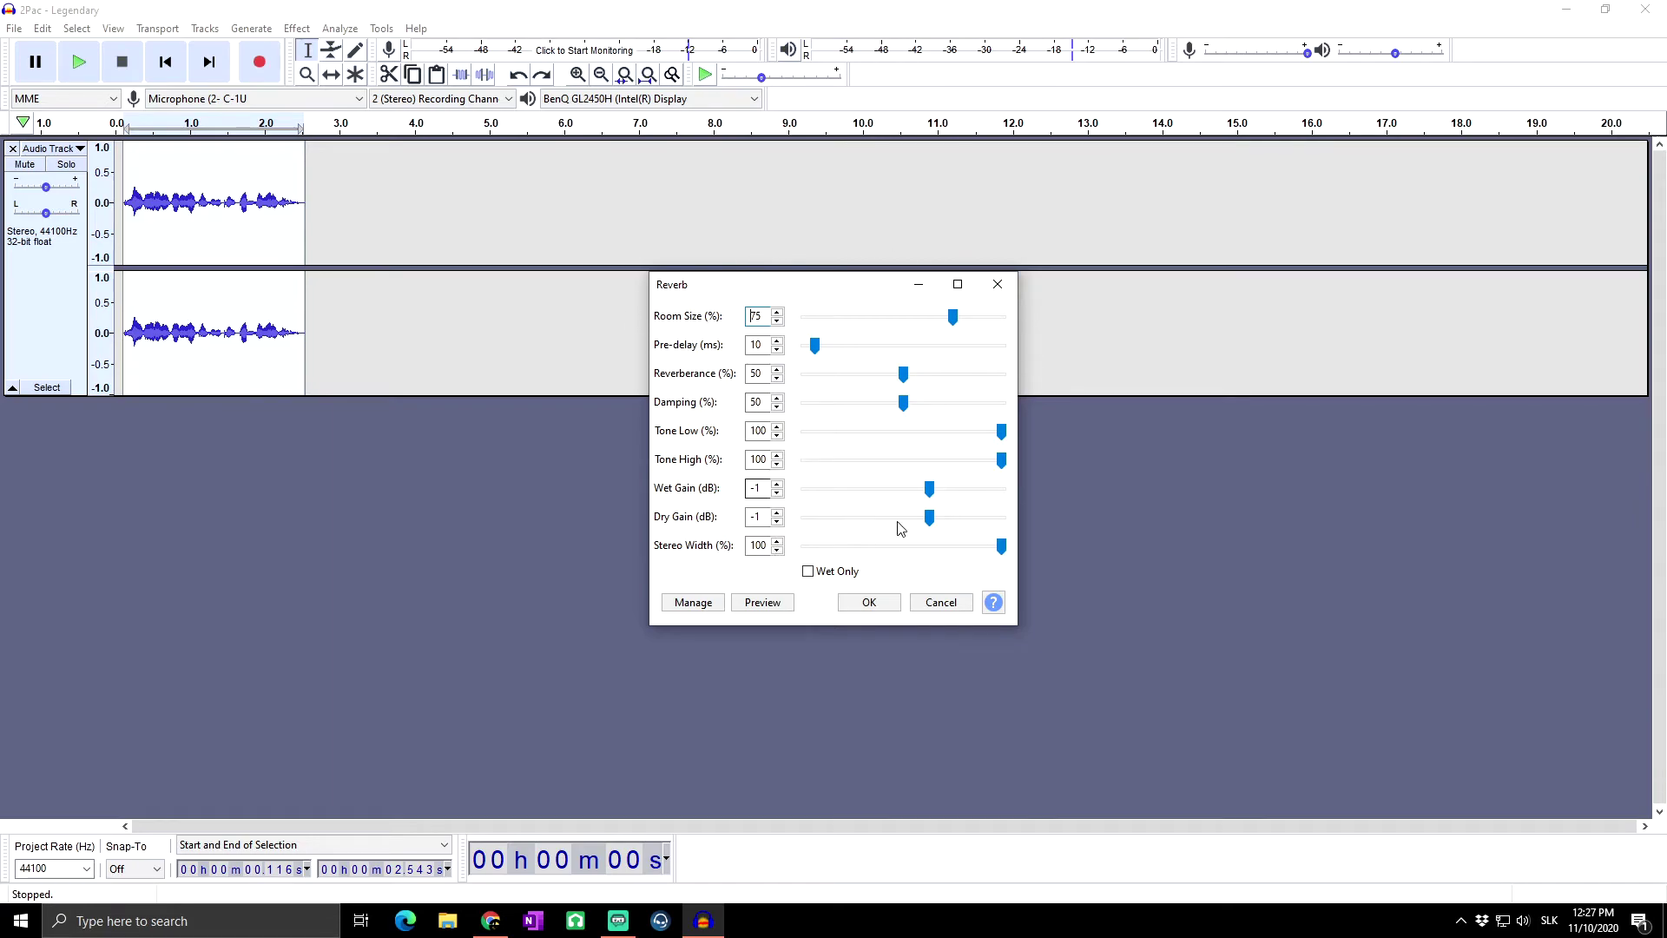
pyautogui.click(772, 606)
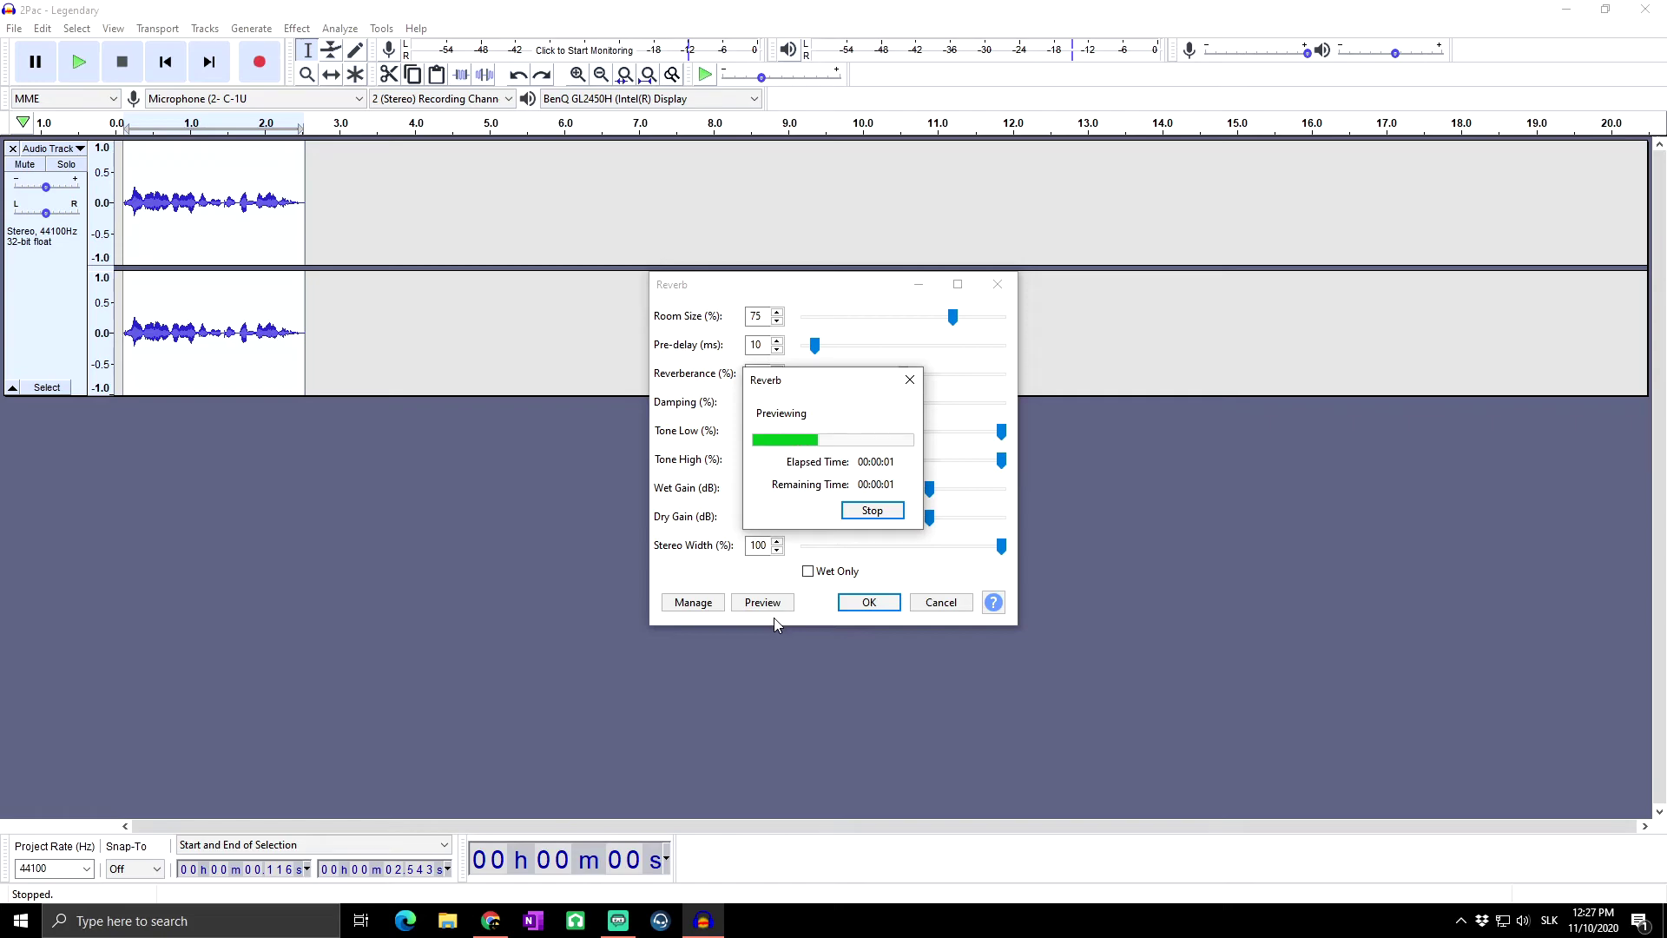